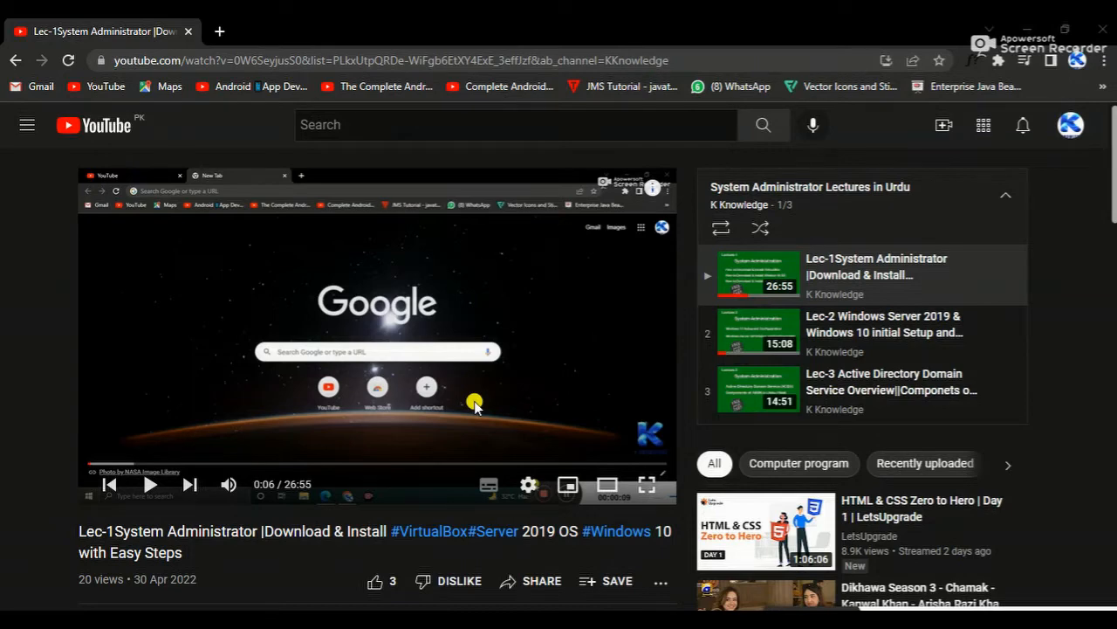
# Step: Switch to Oracle VM VirtualBox, dismiss the new-version notice, and start the Server 2019 virtual machine
pyautogui.click(1023, 31)
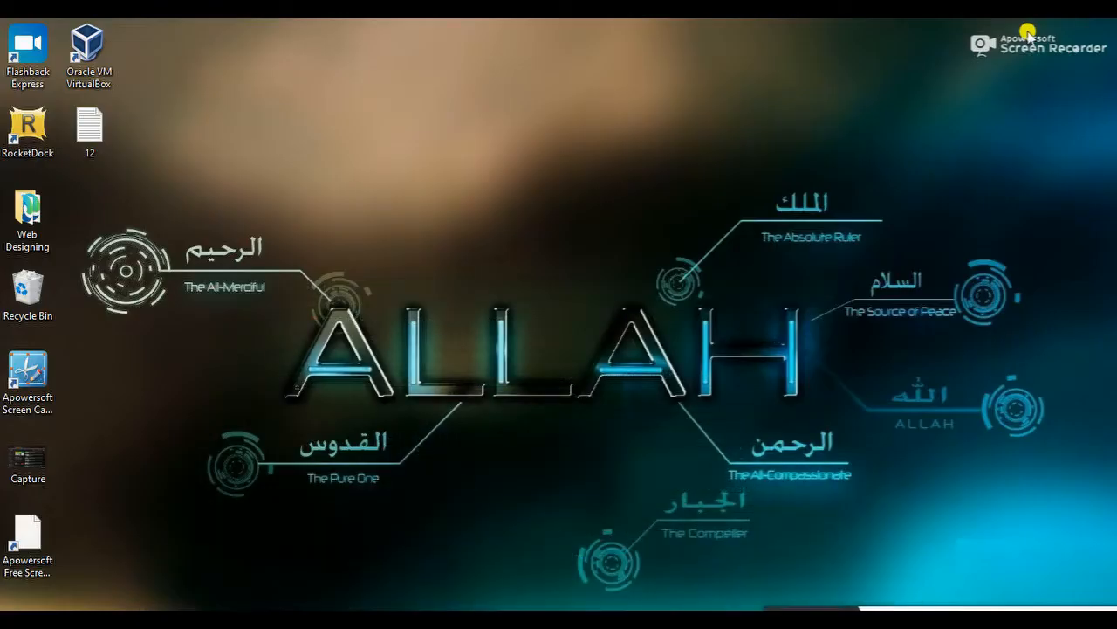
pyautogui.click(76, 54)
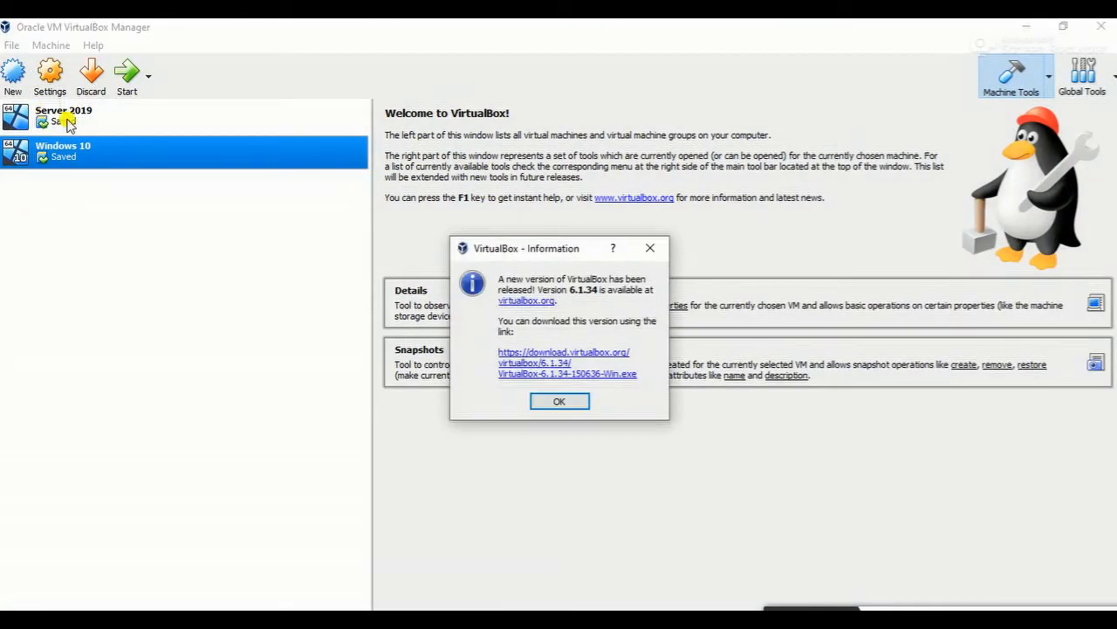
pyautogui.click(550, 400)
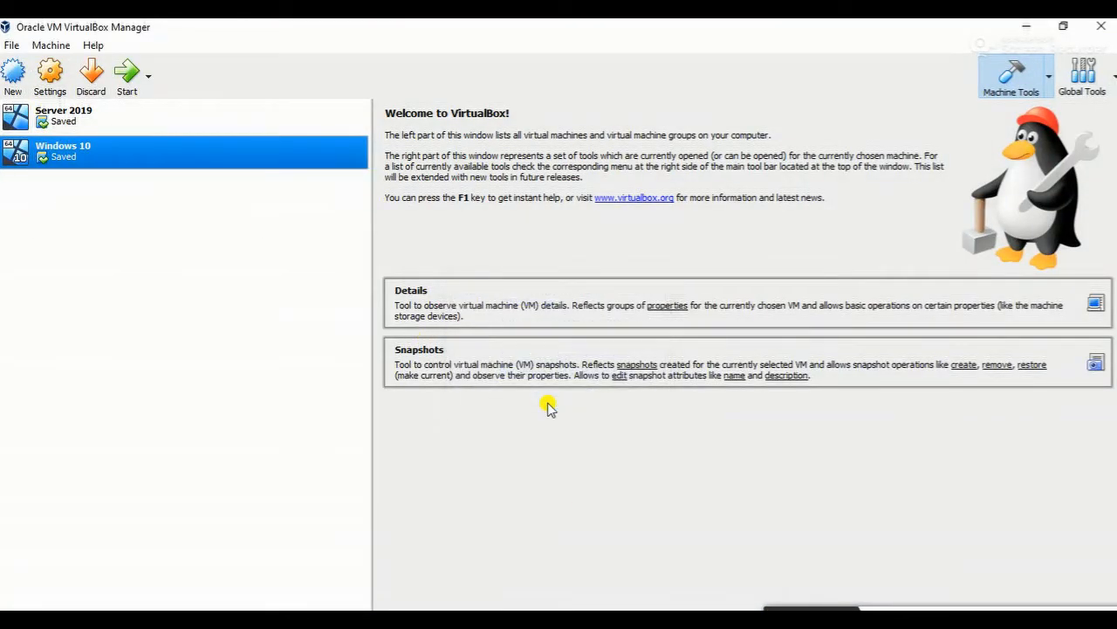
pyautogui.click(114, 117)
pyautogui.click(127, 75)
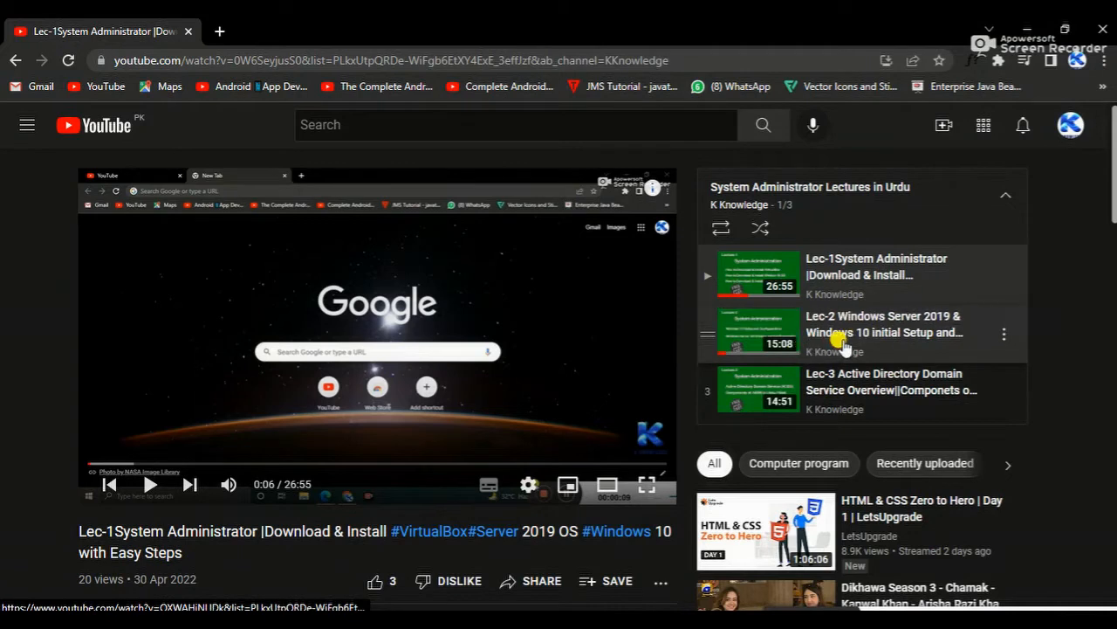
# Step: Open the Lec-2 Windows Server 2019 and Windows 10 setup video from the YouTube playlist and pause it
pyautogui.click(864, 330)
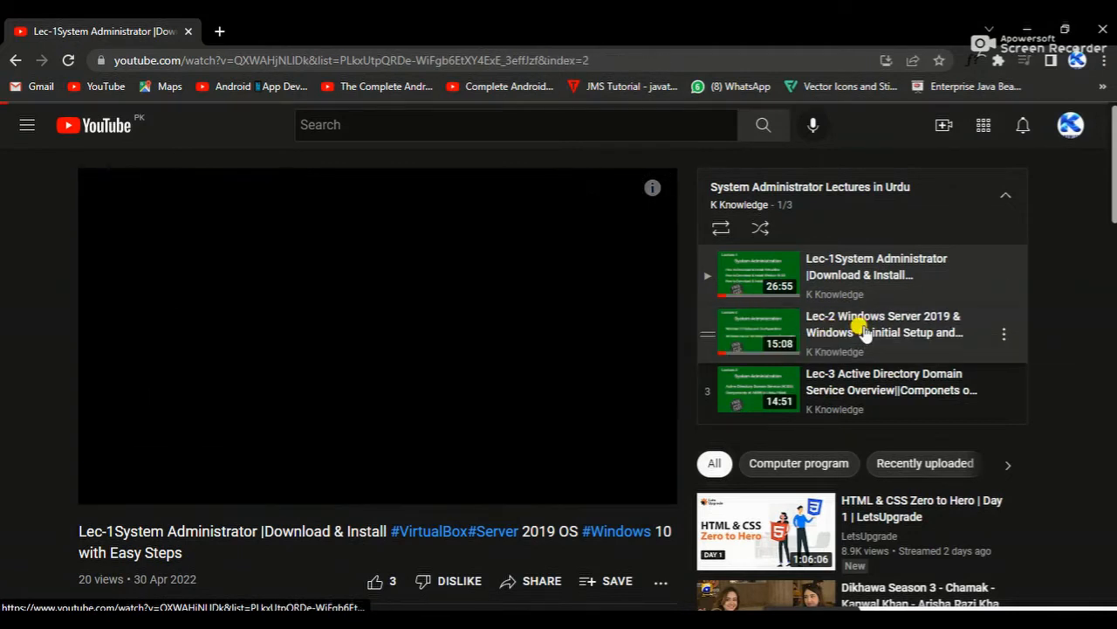
pyautogui.click(401, 303)
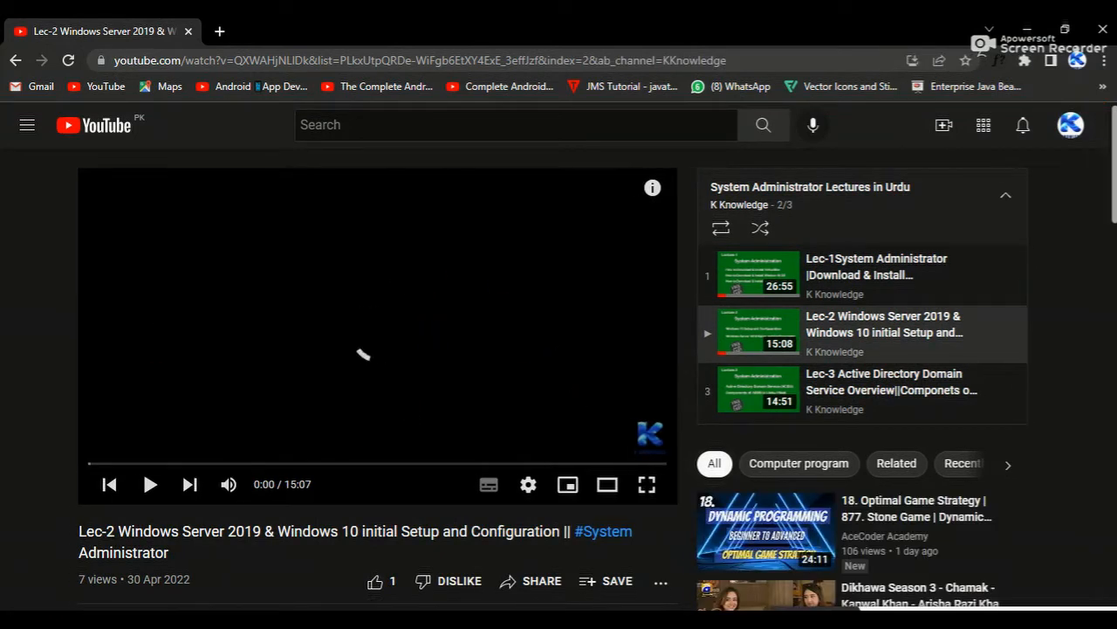
# Step: Switch to the running Server 2019 virtual machine and open Server Manager, dismissing the Windows Admin Center message
pyautogui.moveTo(587, 618)
pyautogui.click(671, 567)
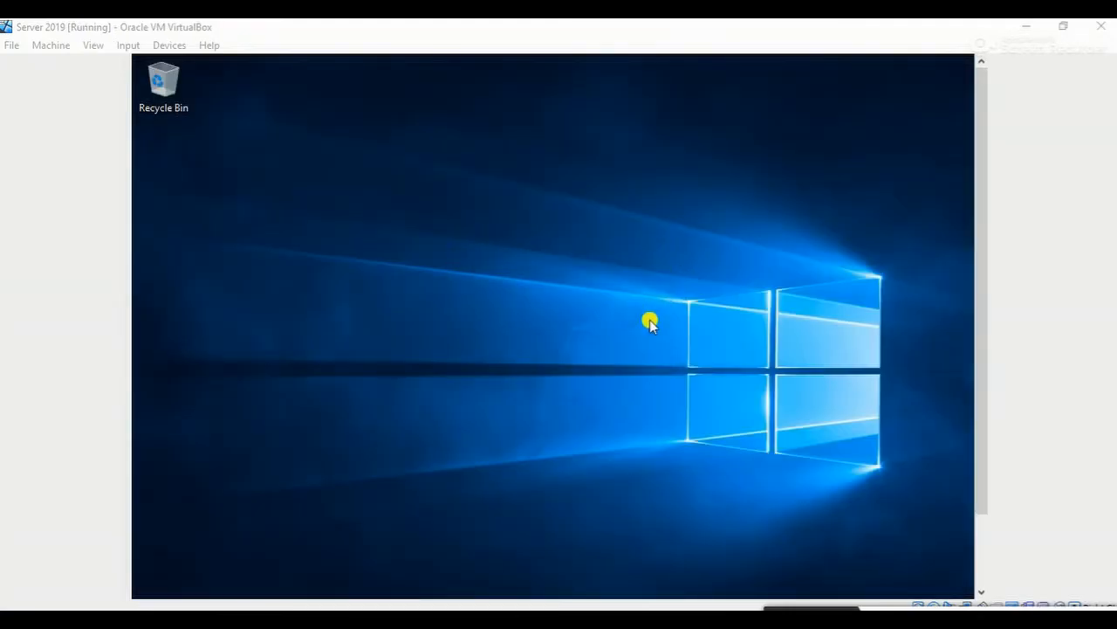
pyautogui.moveTo(980, 150); pyautogui.dragTo(986, 377)
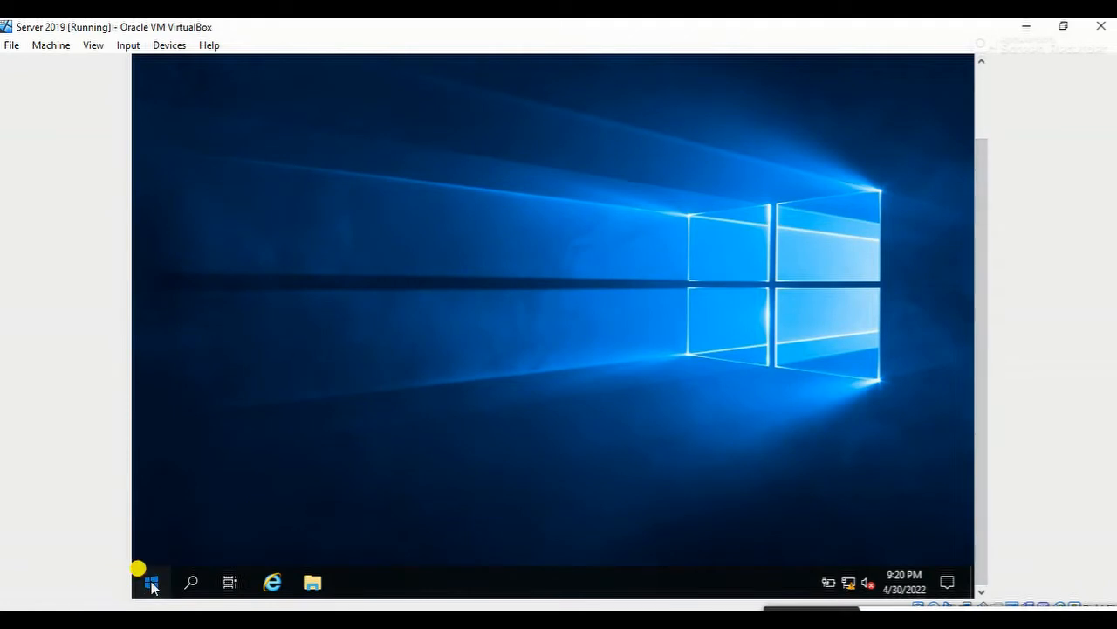
pyautogui.click(151, 582)
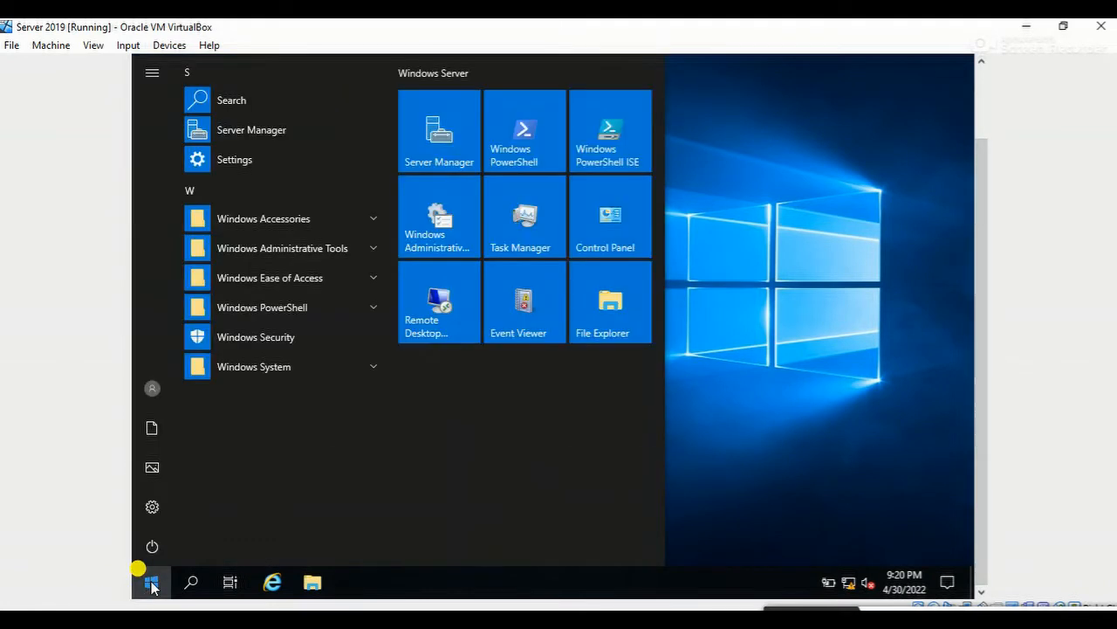
pyautogui.click(259, 128)
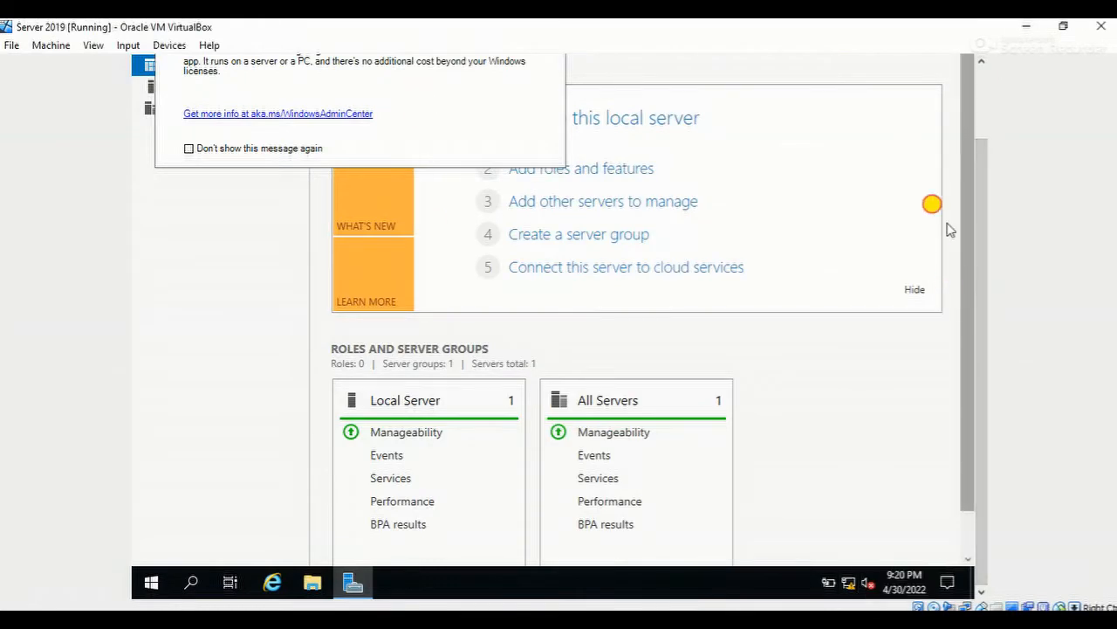
pyautogui.moveTo(988, 250); pyautogui.dragTo(978, 194)
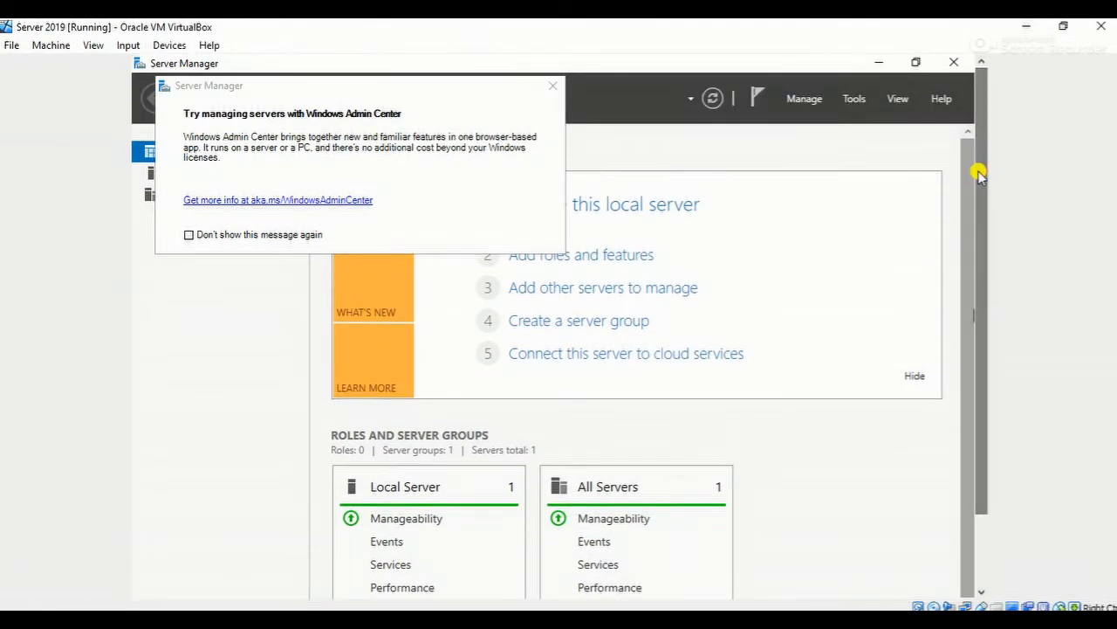
pyautogui.click(552, 86)
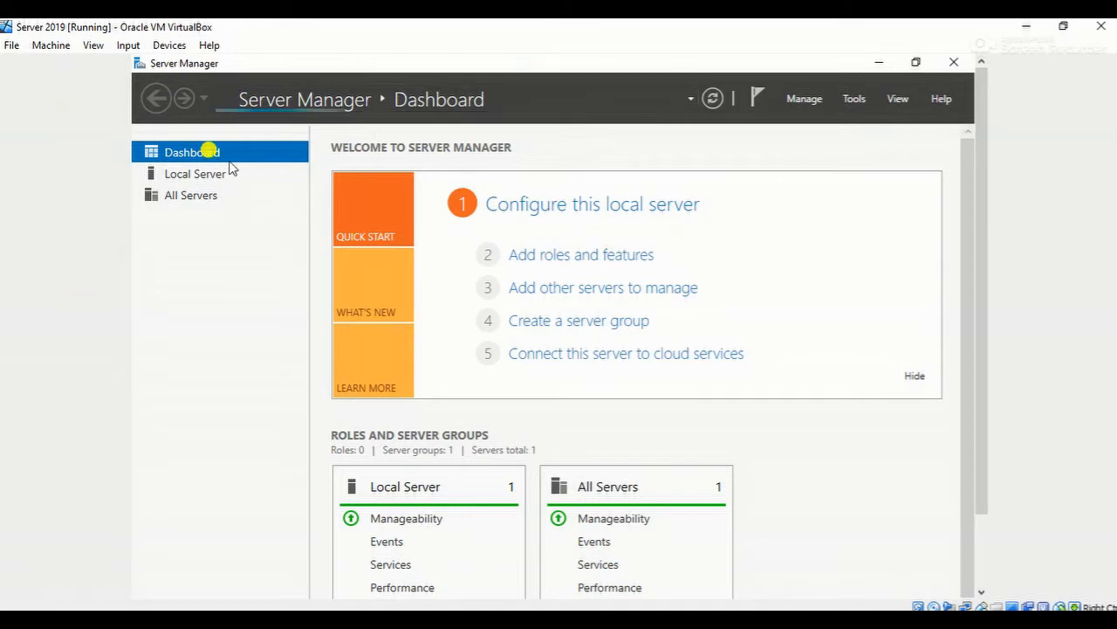
# Step: Review the local server's properties and the available management commands, and return to the dashboard
pyautogui.click(203, 173)
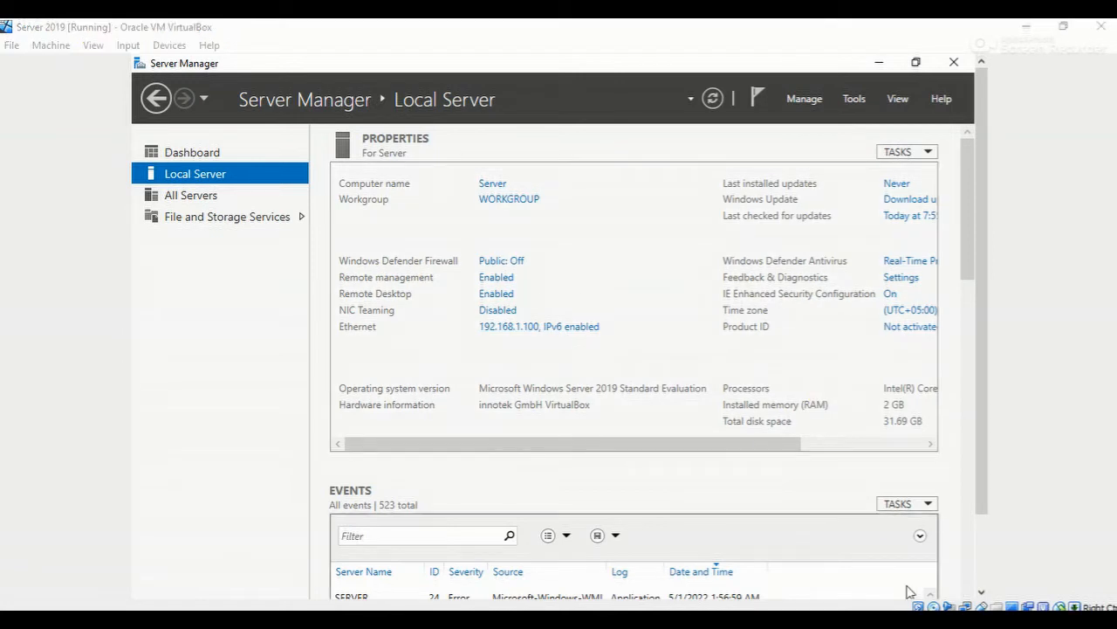
pyautogui.click(808, 101)
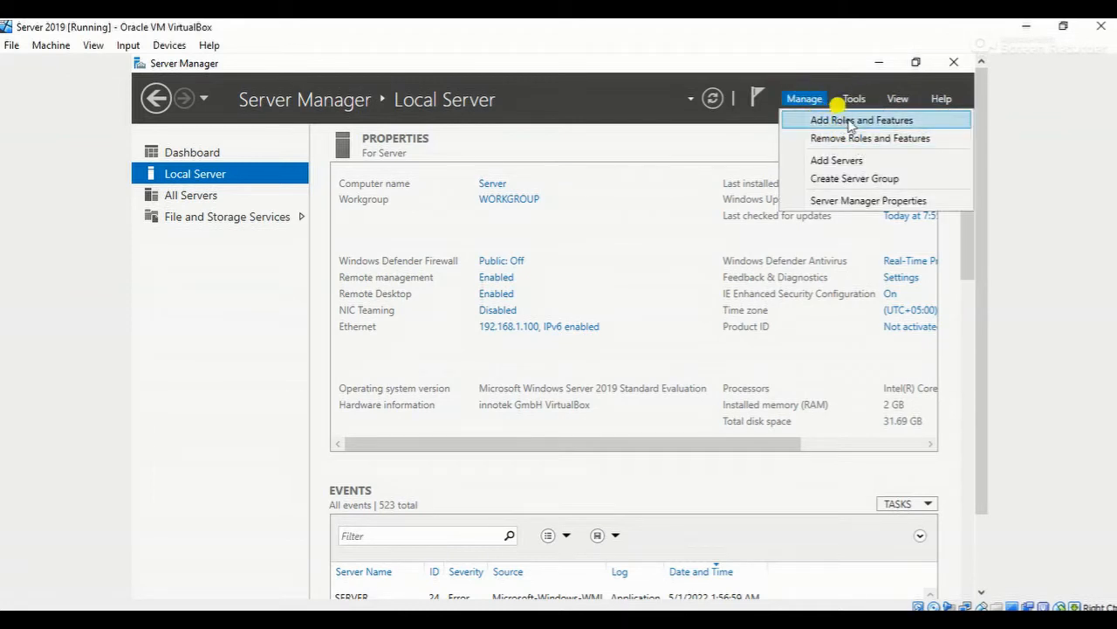
pyautogui.click(190, 156)
pyautogui.click(191, 156)
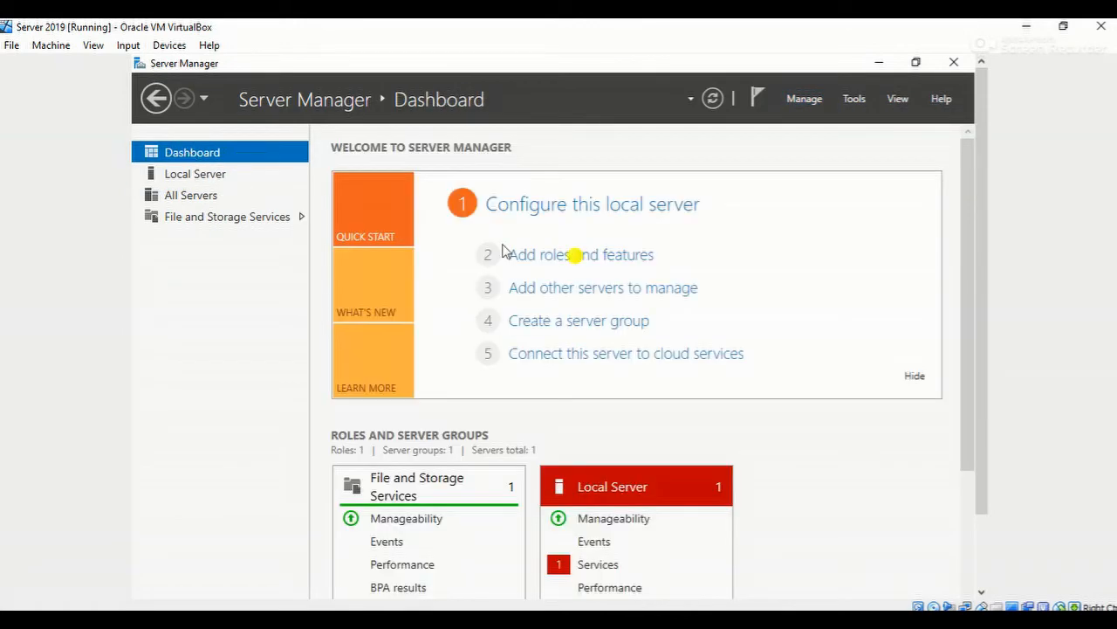
# Step: Start adding roles and features with a role-based or feature-based installation, choosing Server from the server pool as destination
pyautogui.click(564, 254)
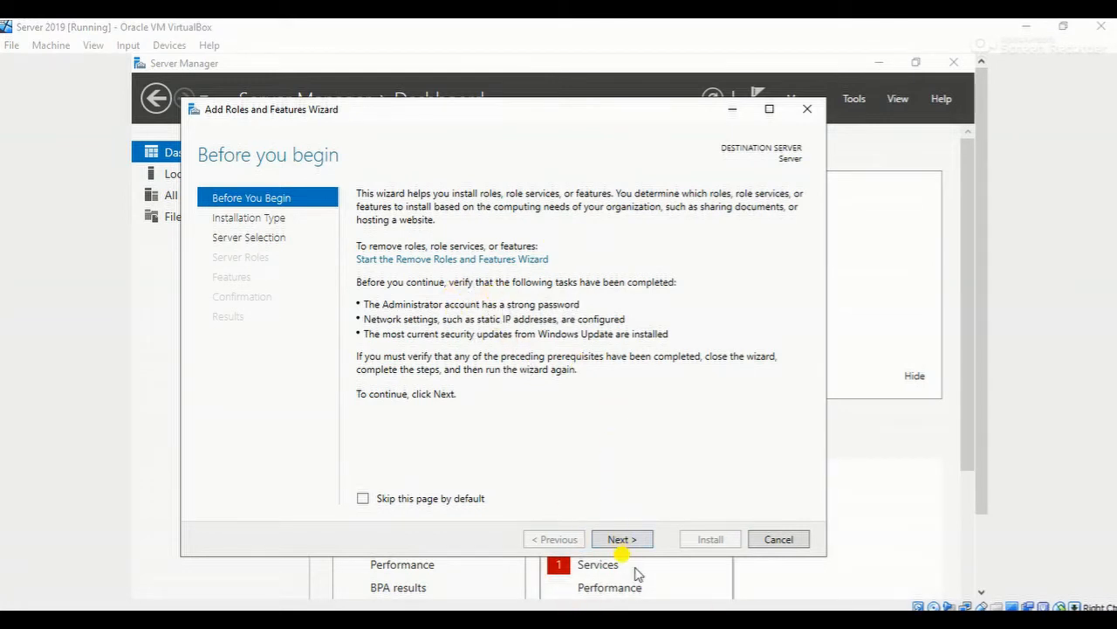
pyautogui.click(613, 539)
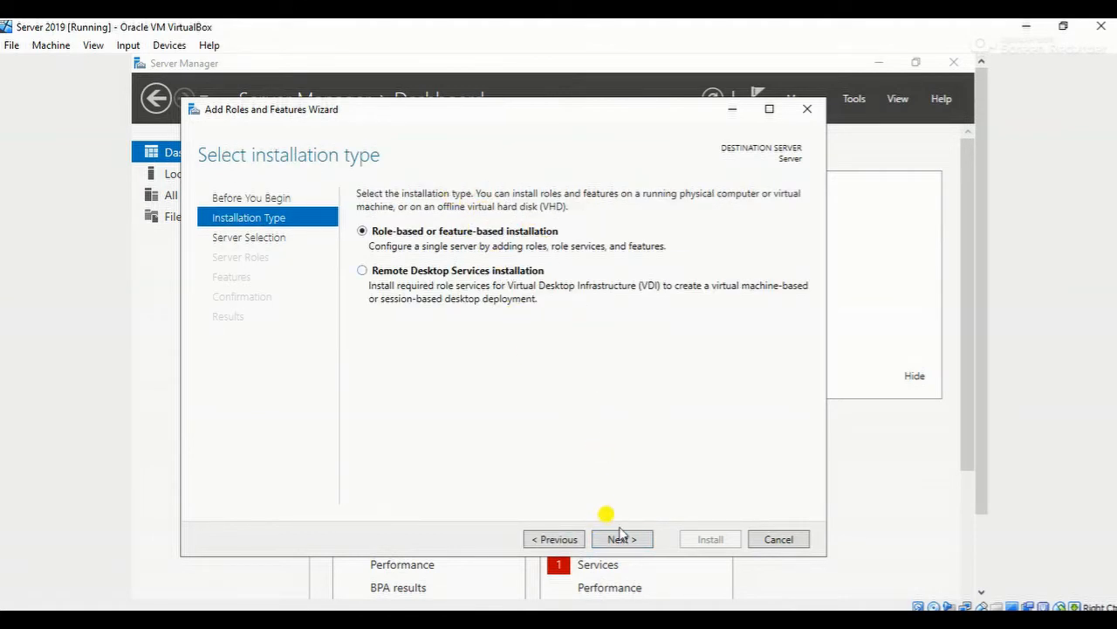
pyautogui.click(619, 539)
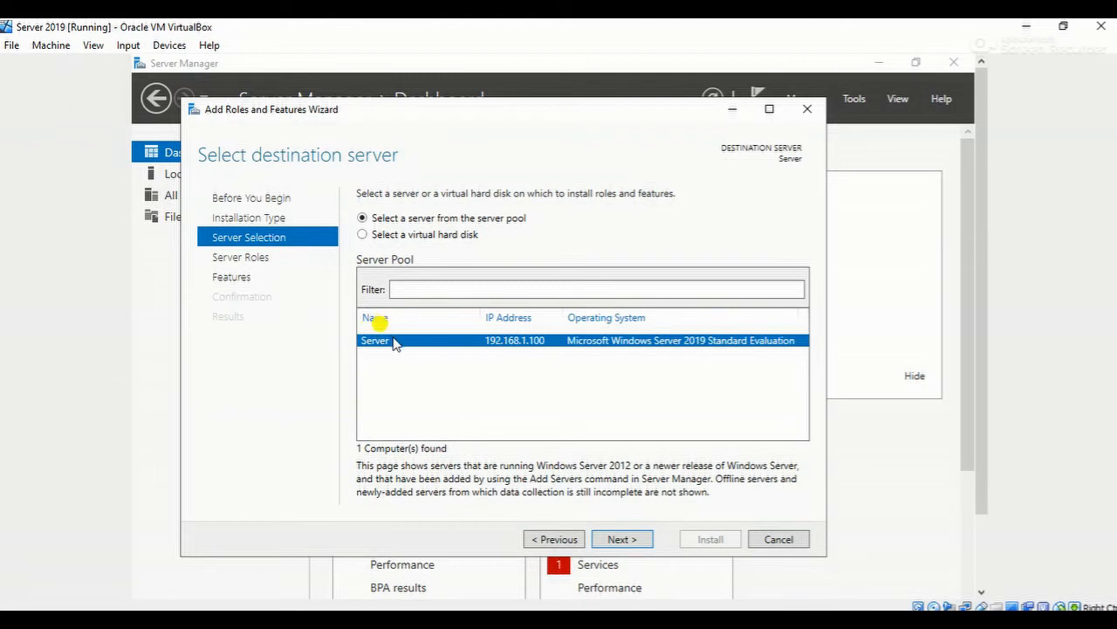
pyautogui.click(621, 543)
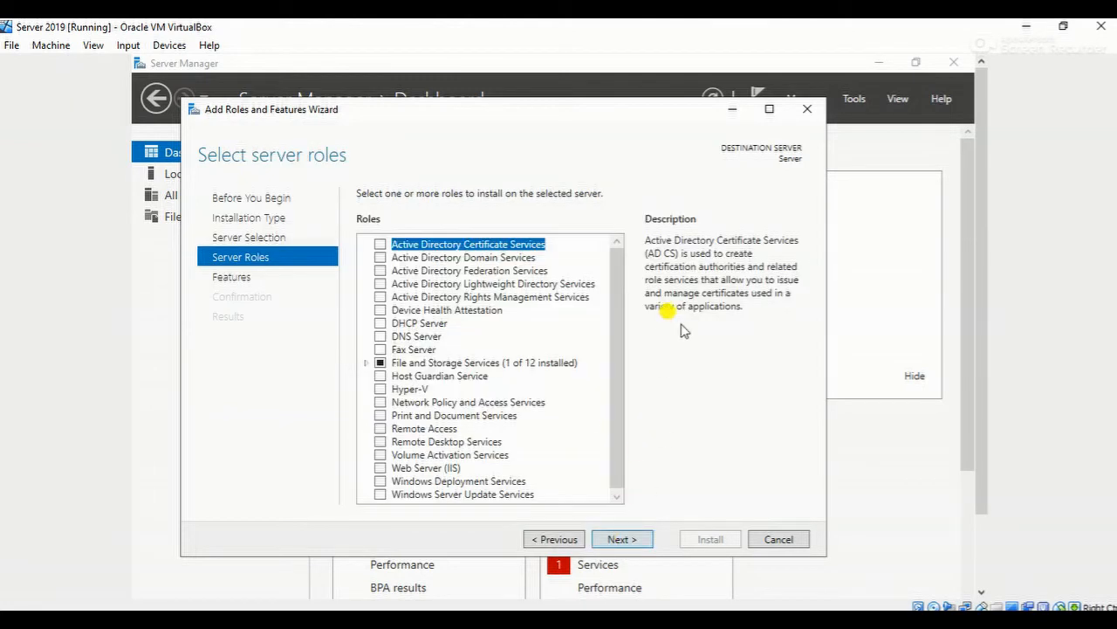
# Step: Select the Active Directory Domain Services role and add its required features, including the management tools
pyautogui.click(380, 258)
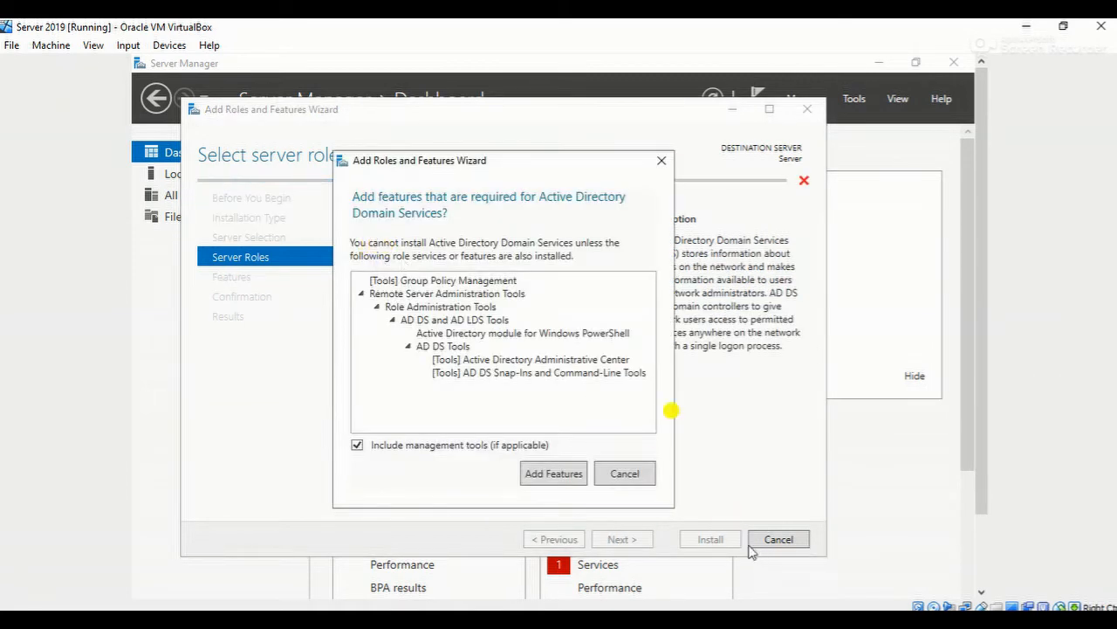
pyautogui.click(661, 160)
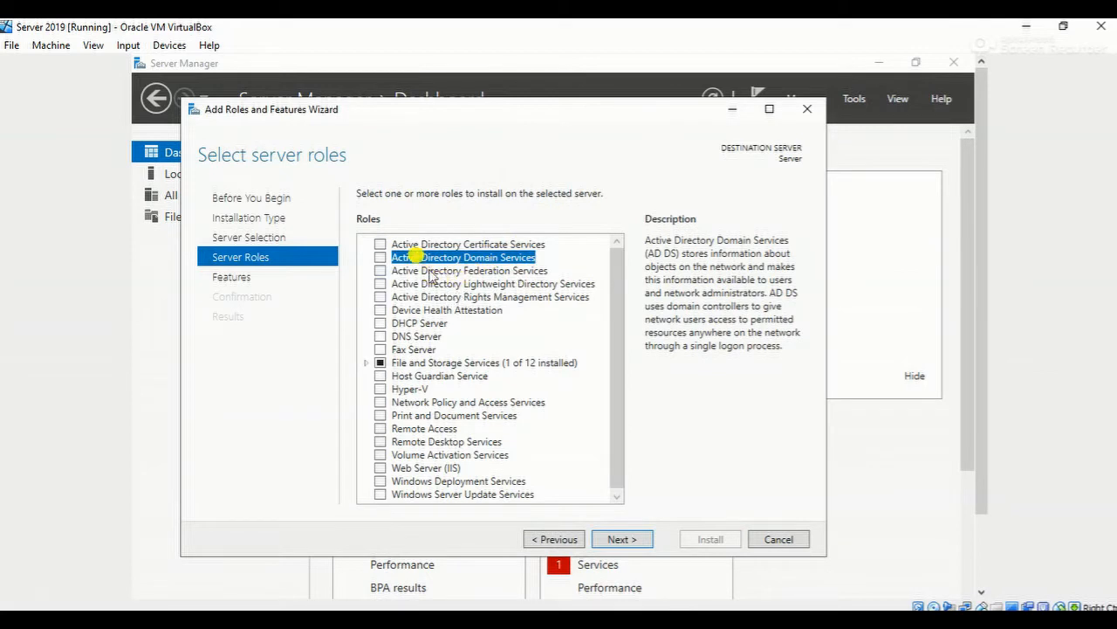
pyautogui.click(381, 258)
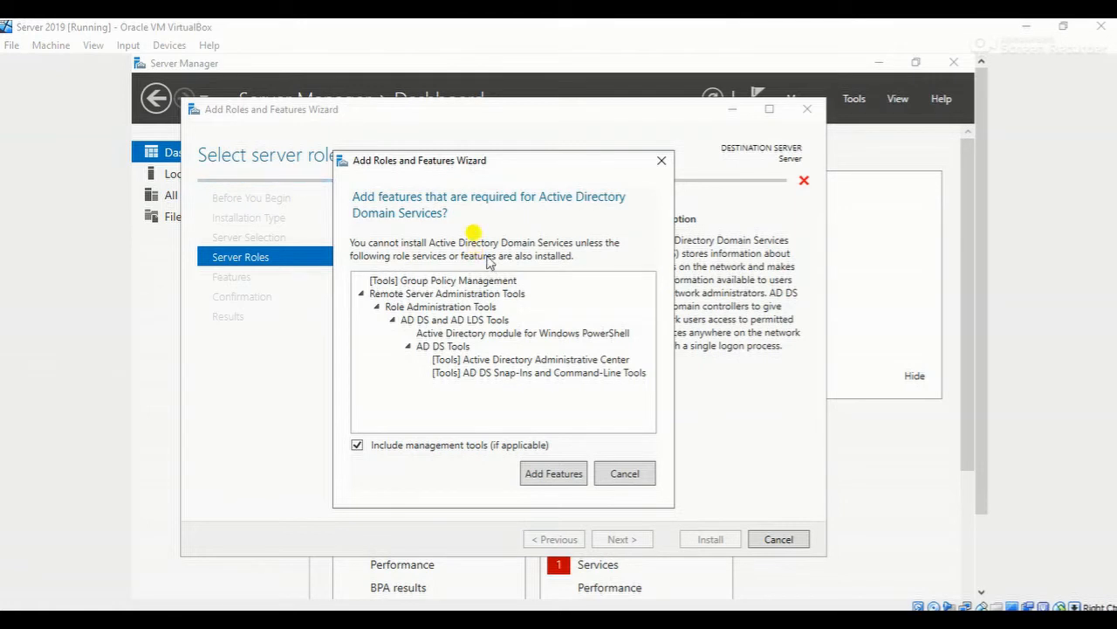
pyautogui.click(348, 193)
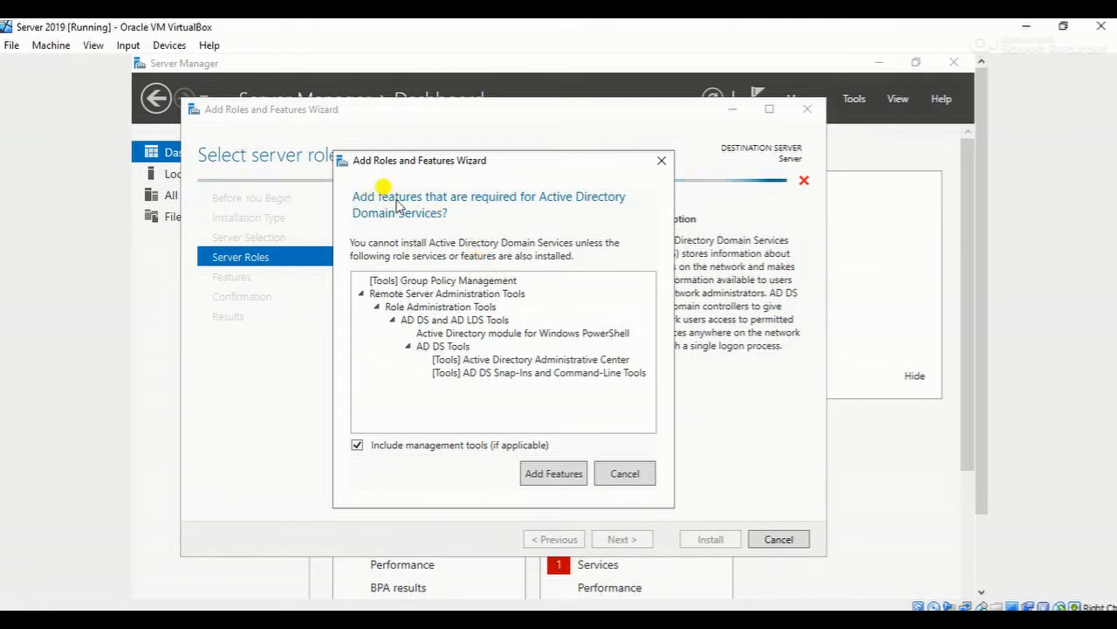
pyautogui.click(561, 479)
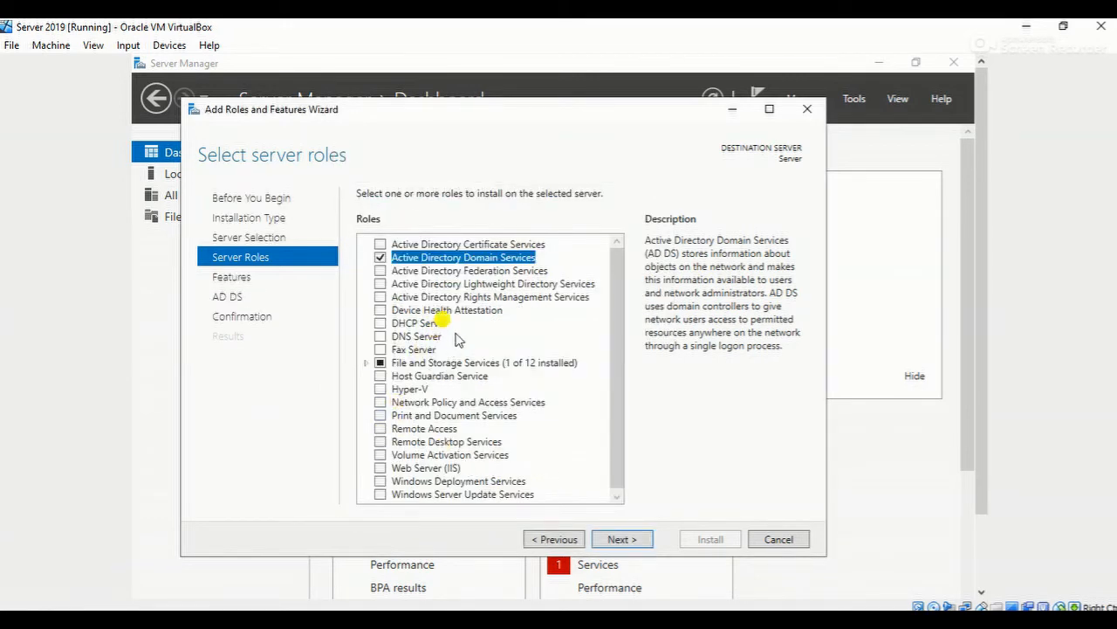
# Step: Keep the preselected features, allow the destination server to restart automatically if required, and install the AD DS role
pyautogui.click(619, 539)
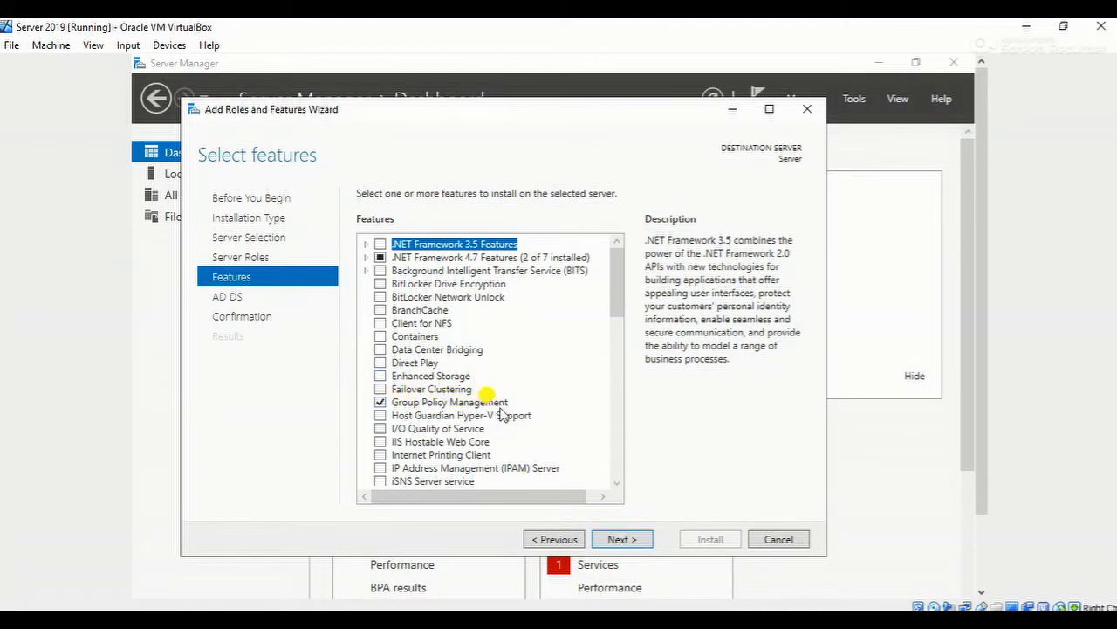
pyautogui.click(618, 539)
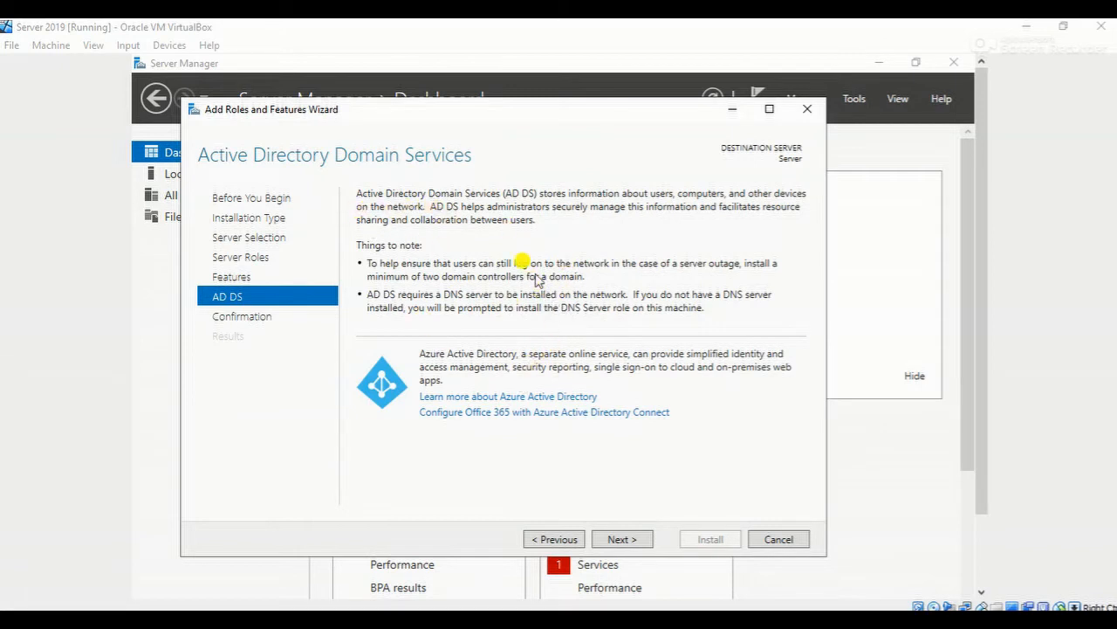
pyautogui.click(622, 538)
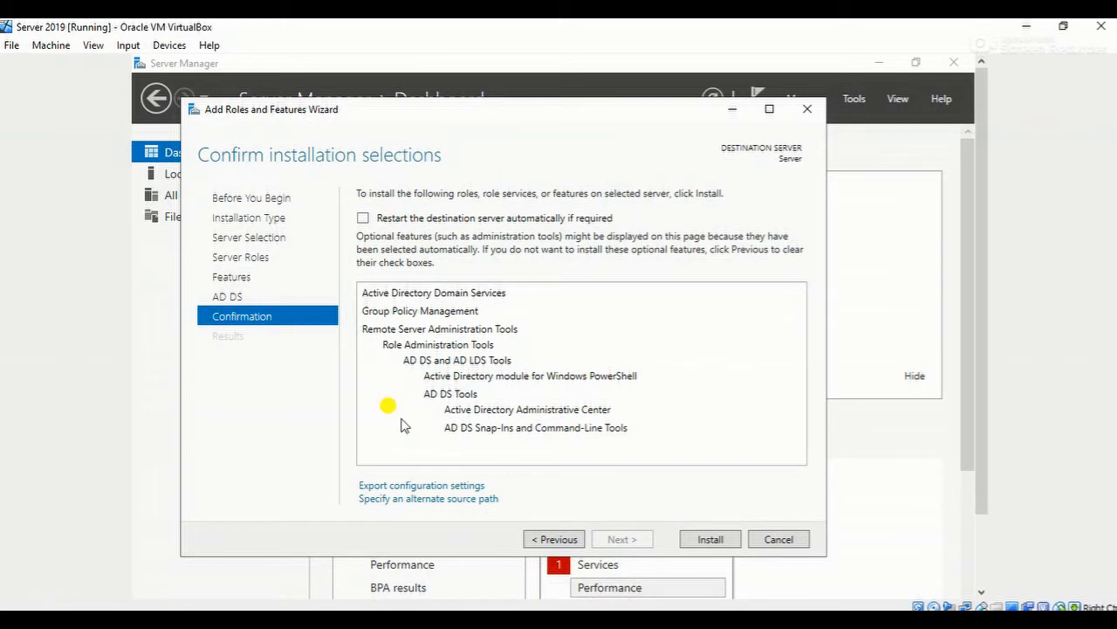
pyautogui.click(363, 219)
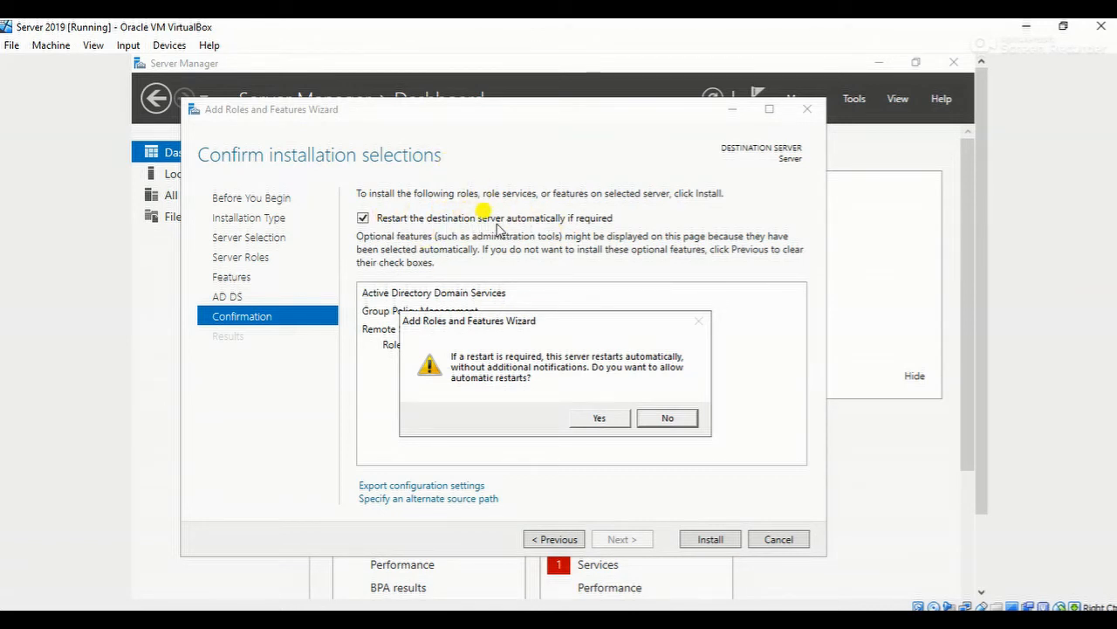
pyautogui.click(600, 423)
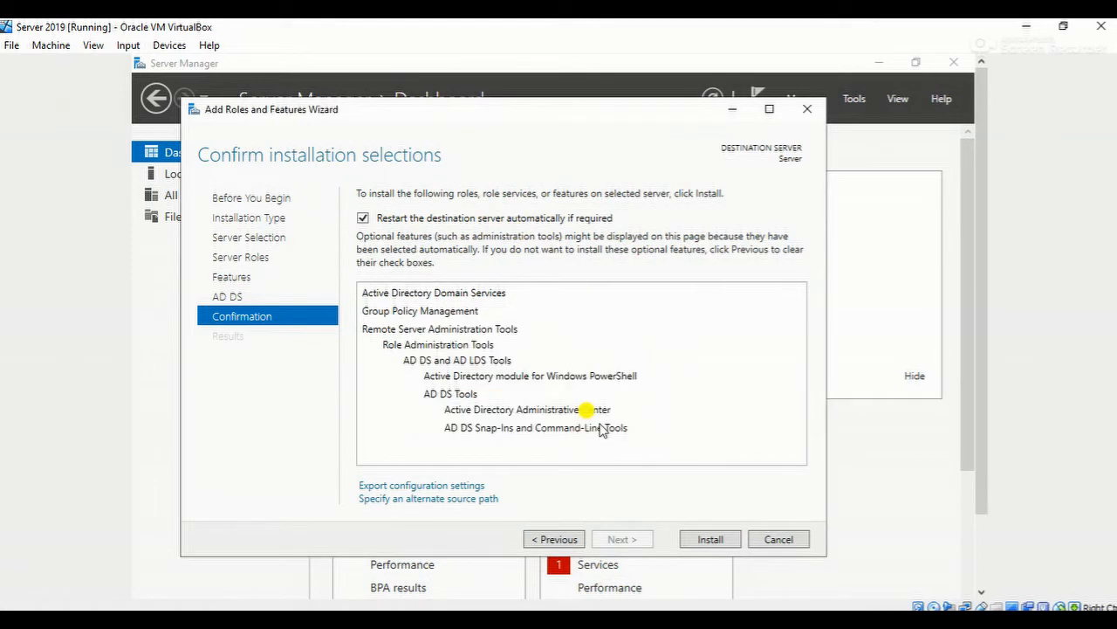
pyautogui.click(698, 542)
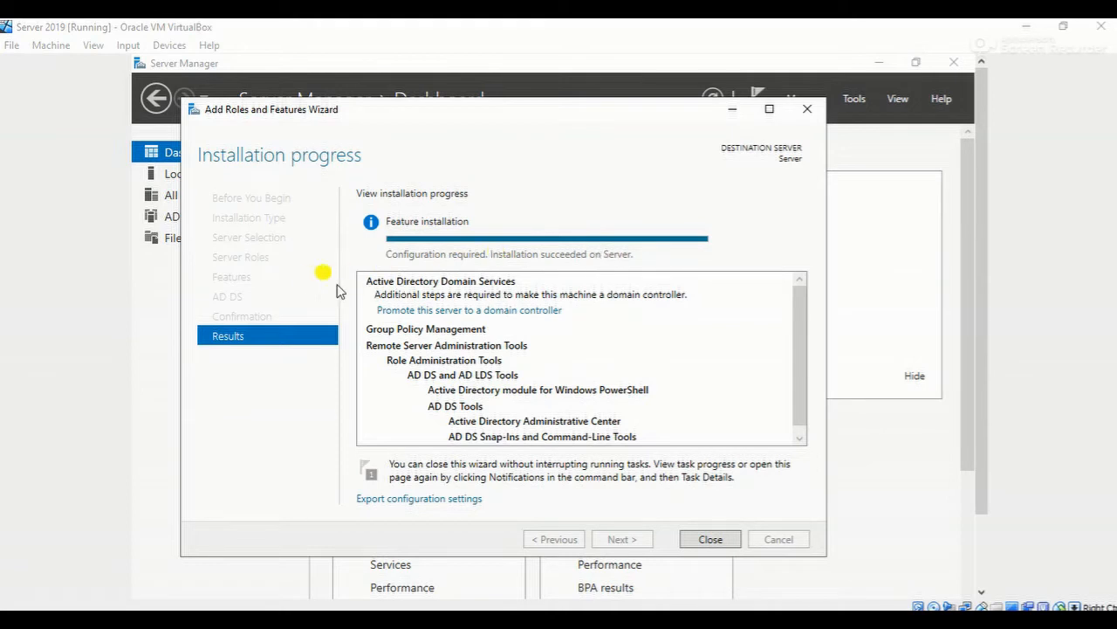
# Step: Start promoting the server to a domain controller, adding a new forest with the root domain name practice.com
pyautogui.click(454, 311)
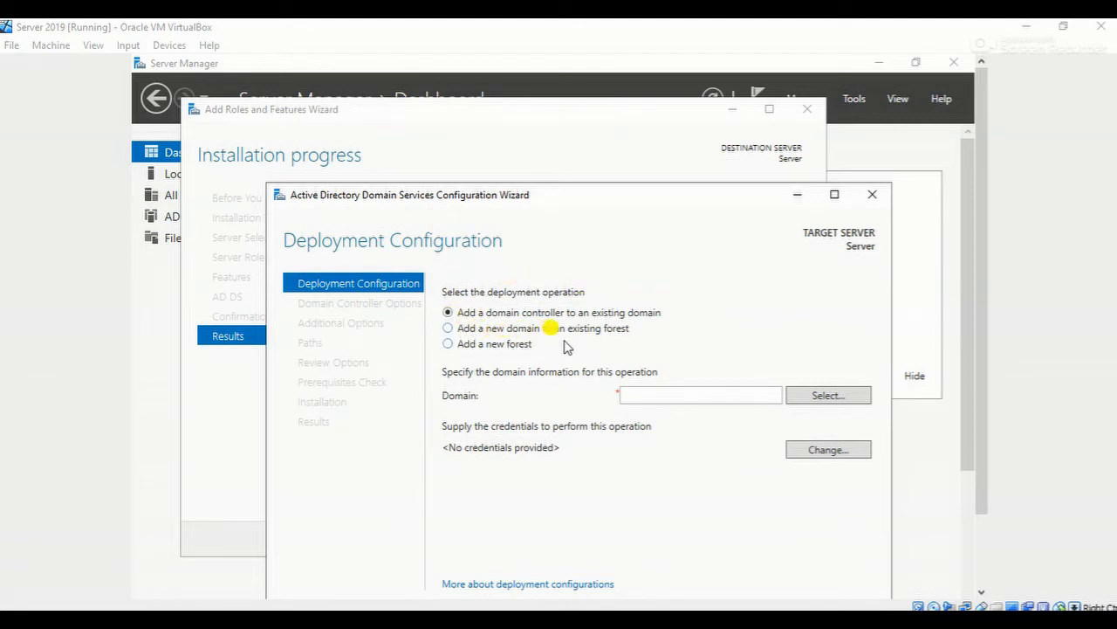
pyautogui.click(448, 344)
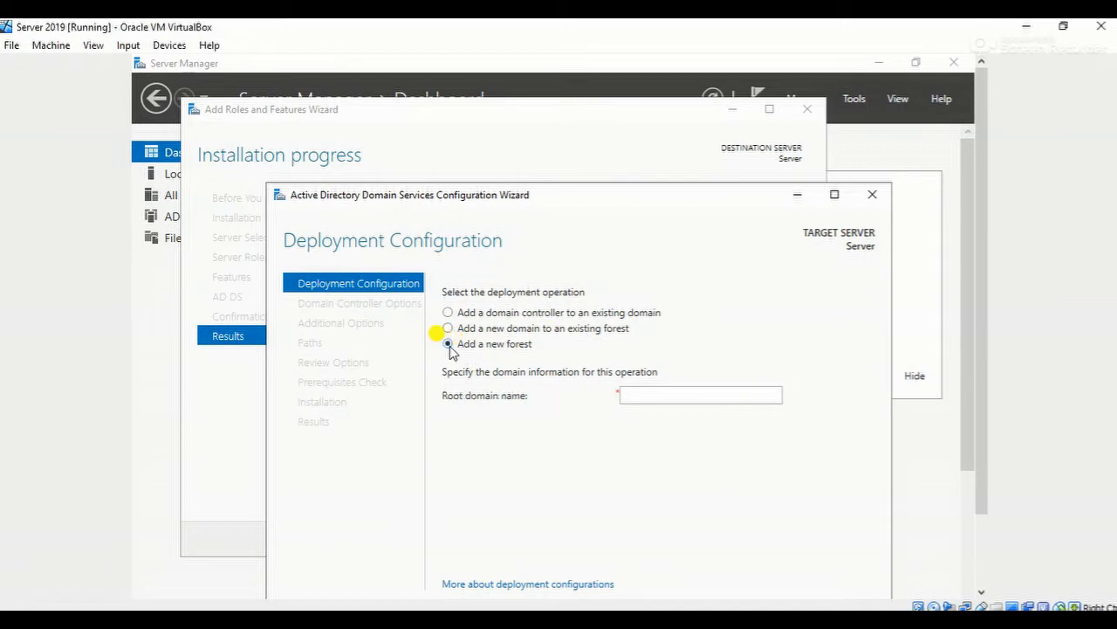
pyautogui.click(638, 393)
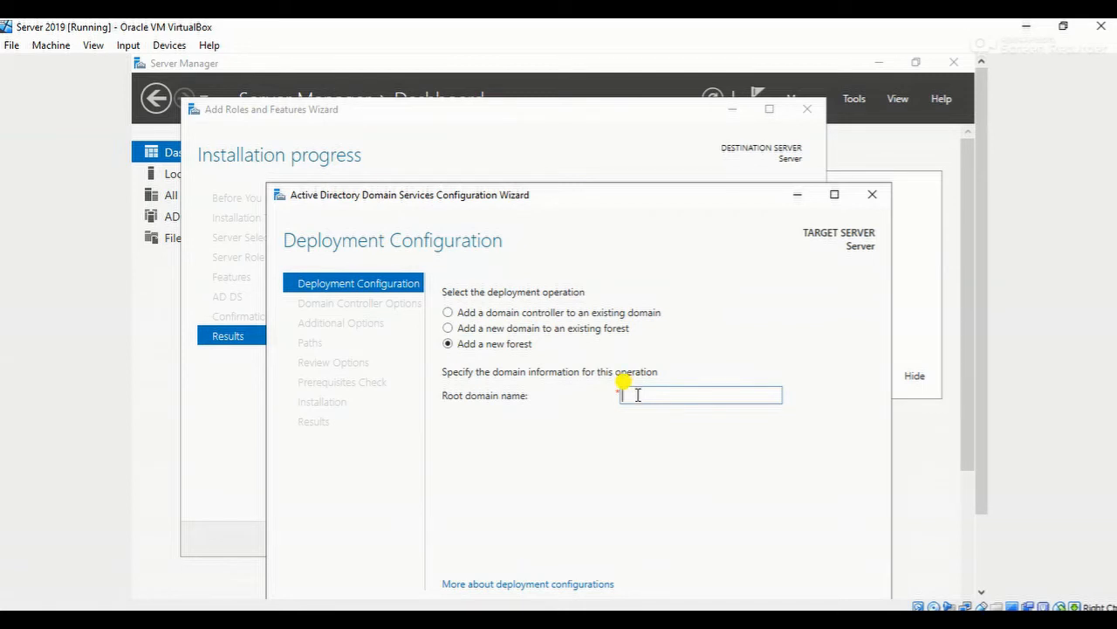
pyautogui.write('pra')
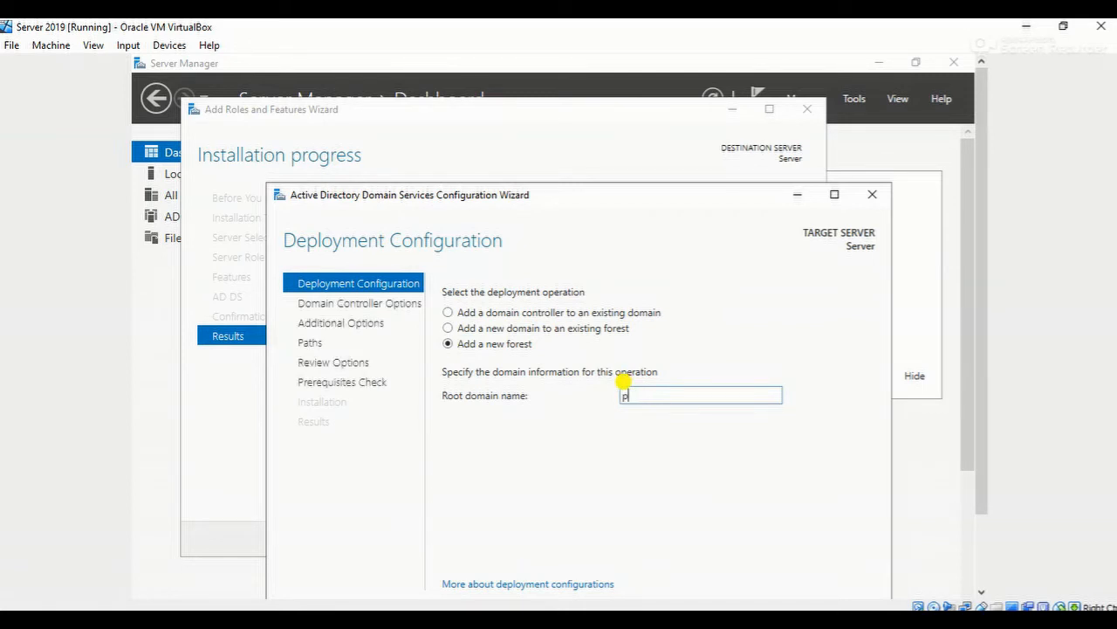
pyautogui.press('BackSpace')
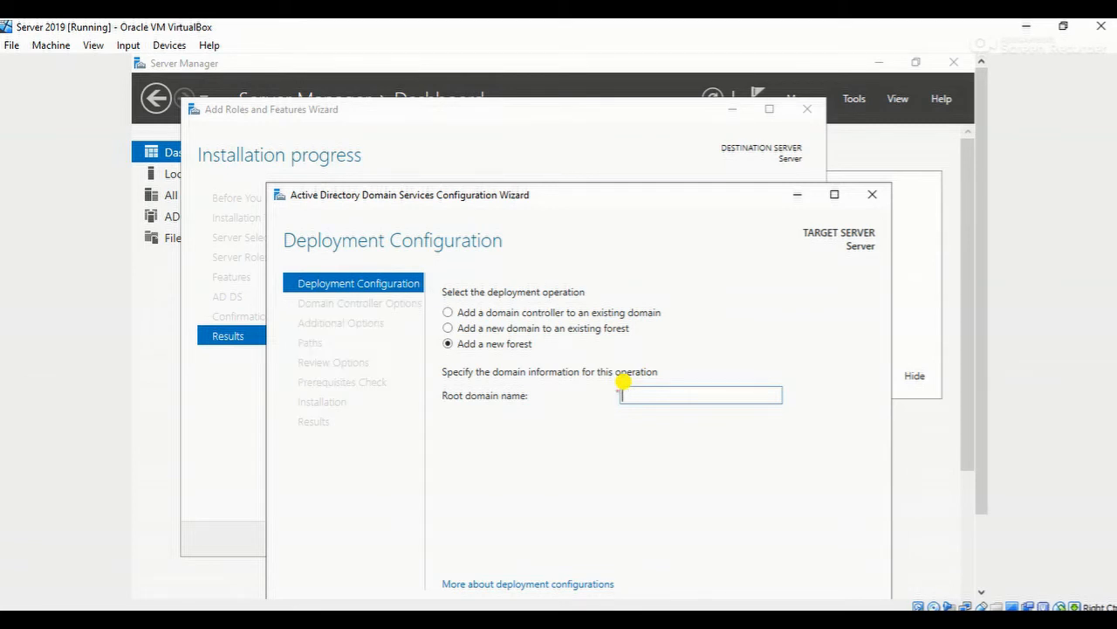
pyautogui.write('practice.com')
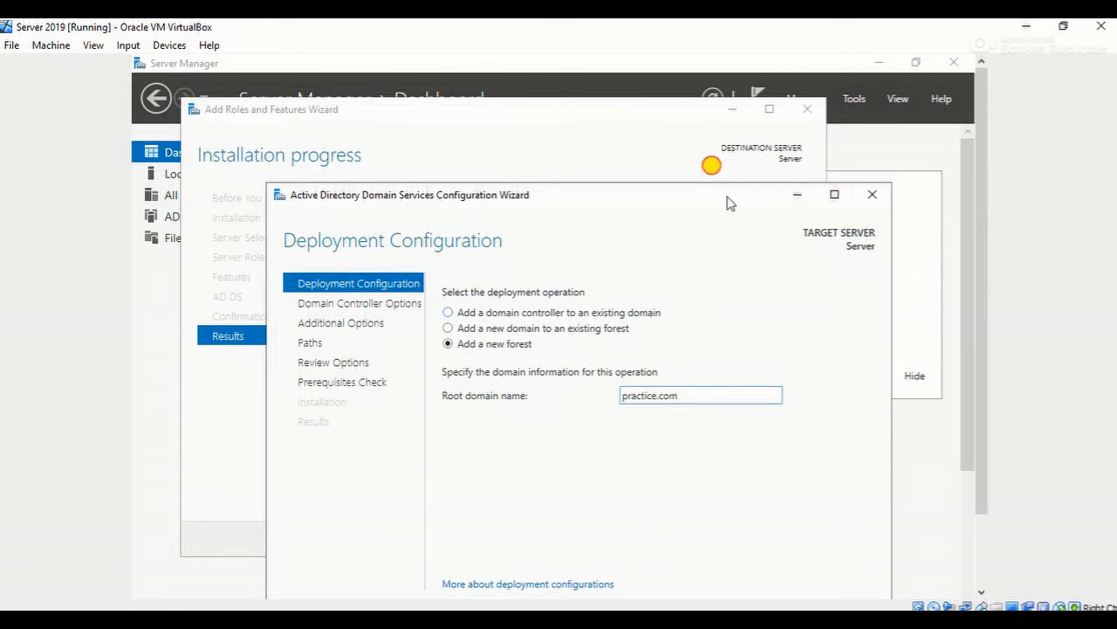
pyautogui.moveTo(728, 200); pyautogui.dragTo(716, 110)
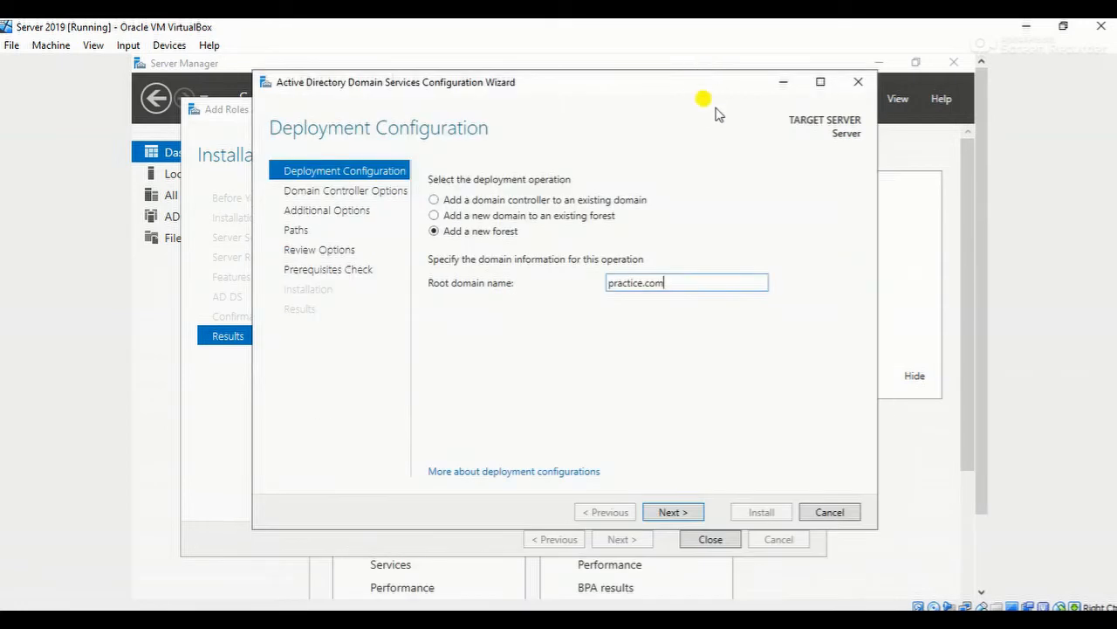
pyautogui.click(666, 513)
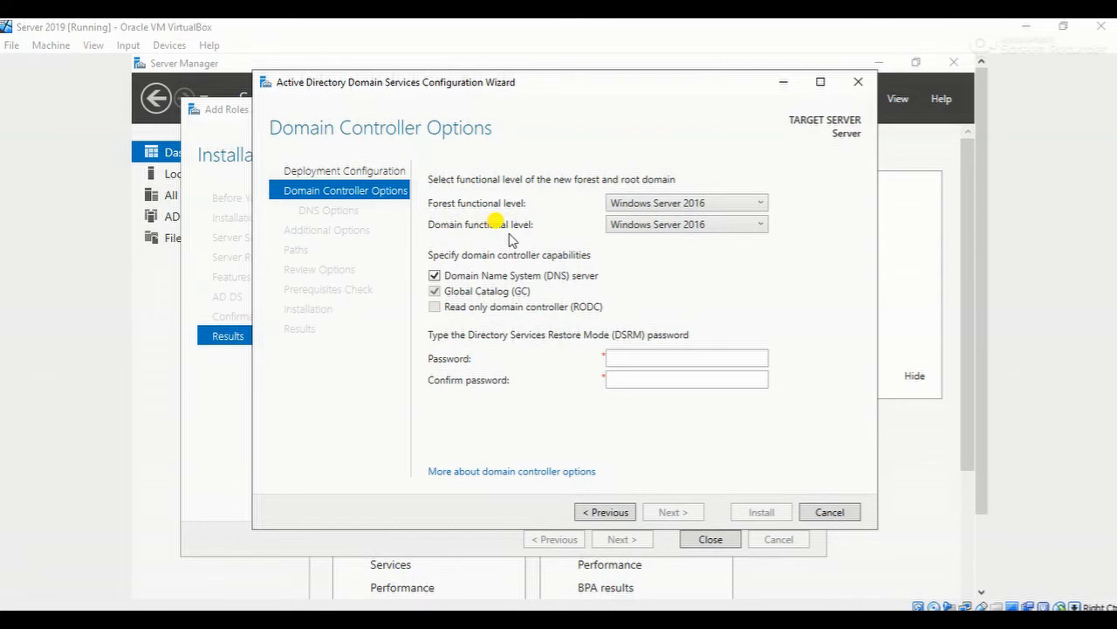
# Step: Choose Windows Server 2016 as the functional level for both the new forest and the root domain
pyautogui.click(690, 209)
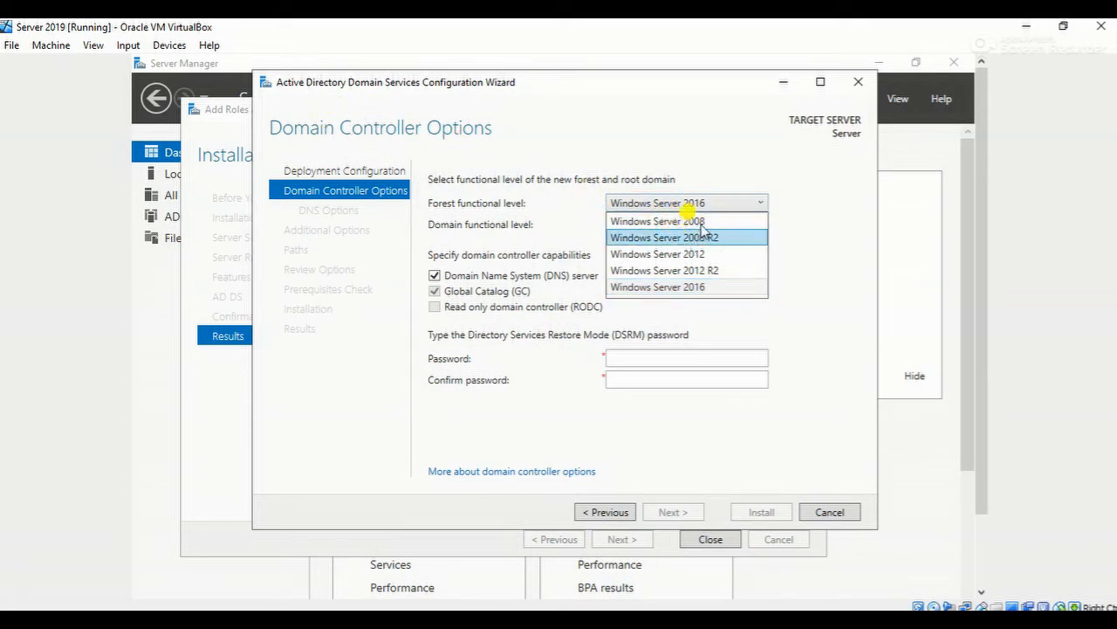
pyautogui.click(670, 288)
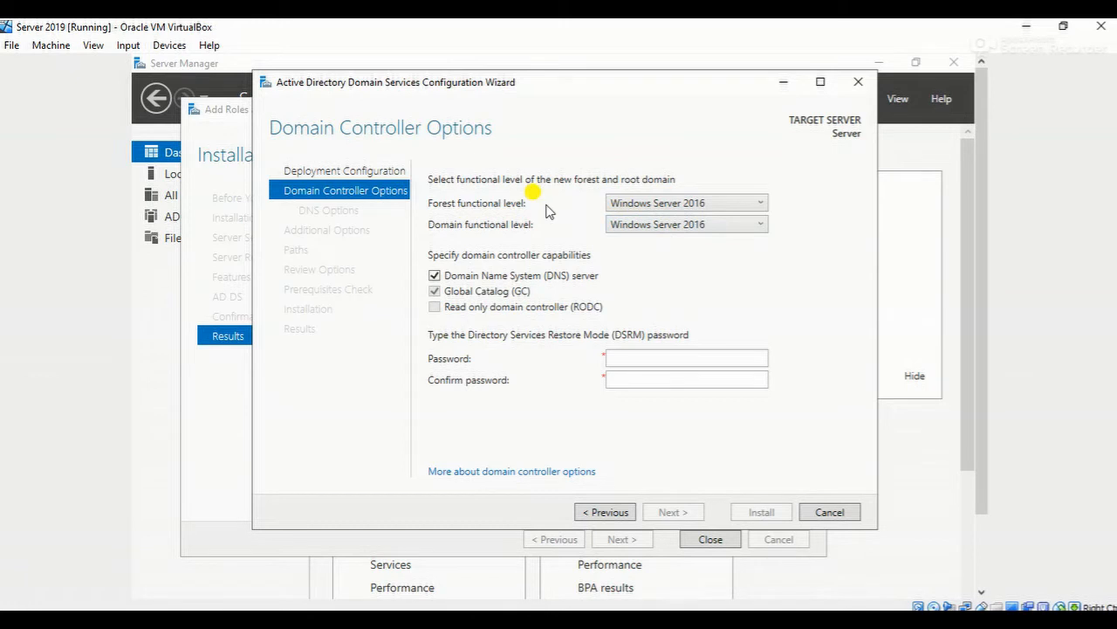
pyautogui.click(641, 229)
pyautogui.click(617, 244)
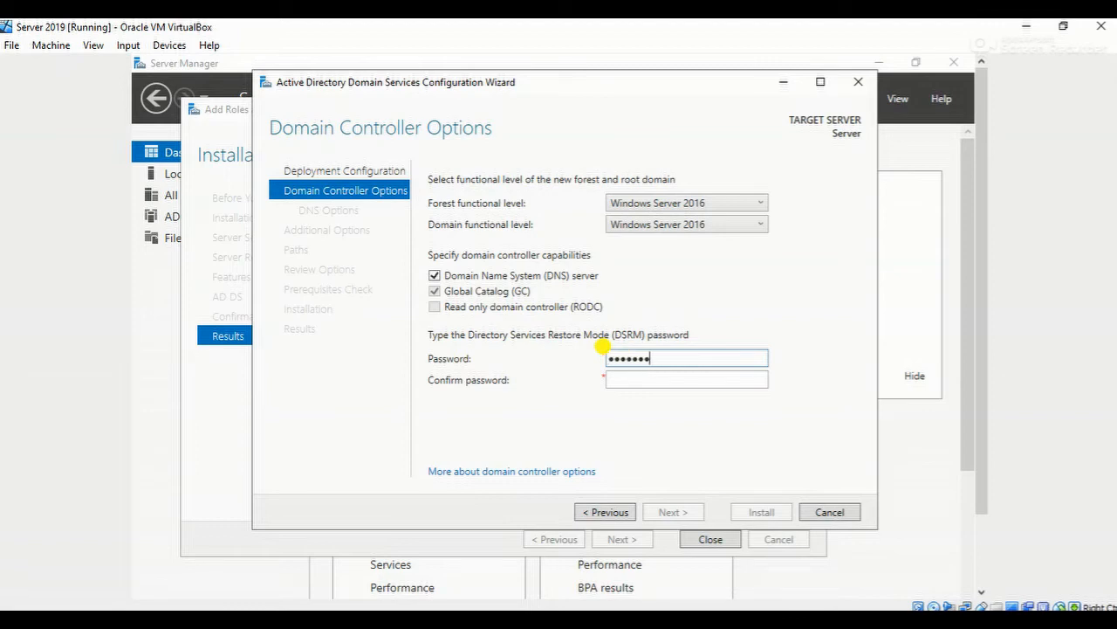
# Step: Enter and confirm the Directory Services Restore Mode password, and accept the domain controller options
pyautogui.click(630, 378)
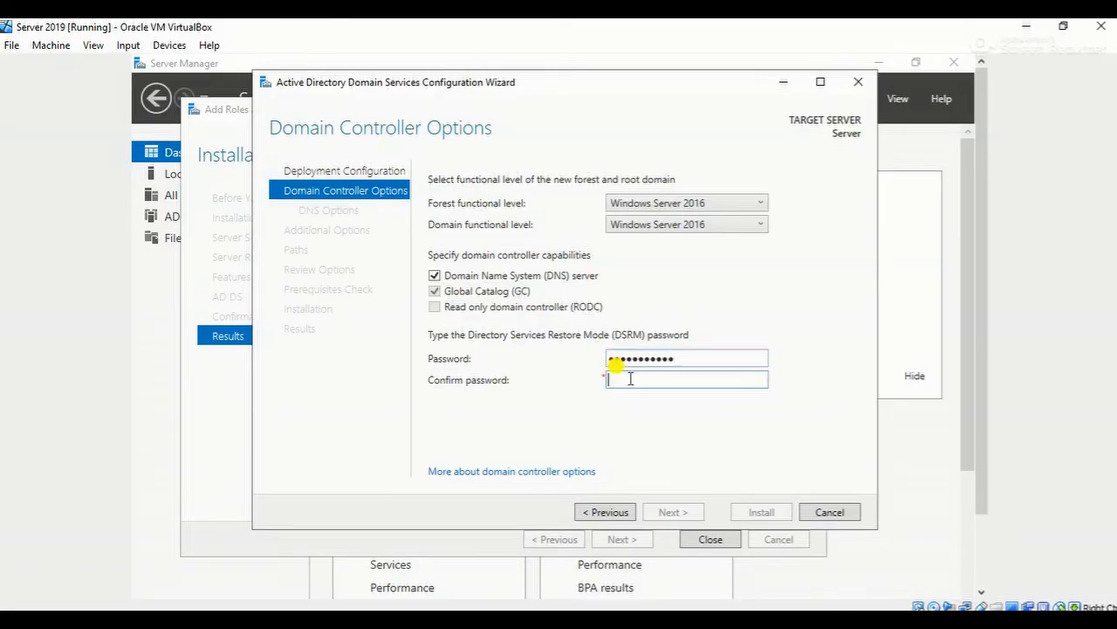
pyautogui.write('••••••••••••')
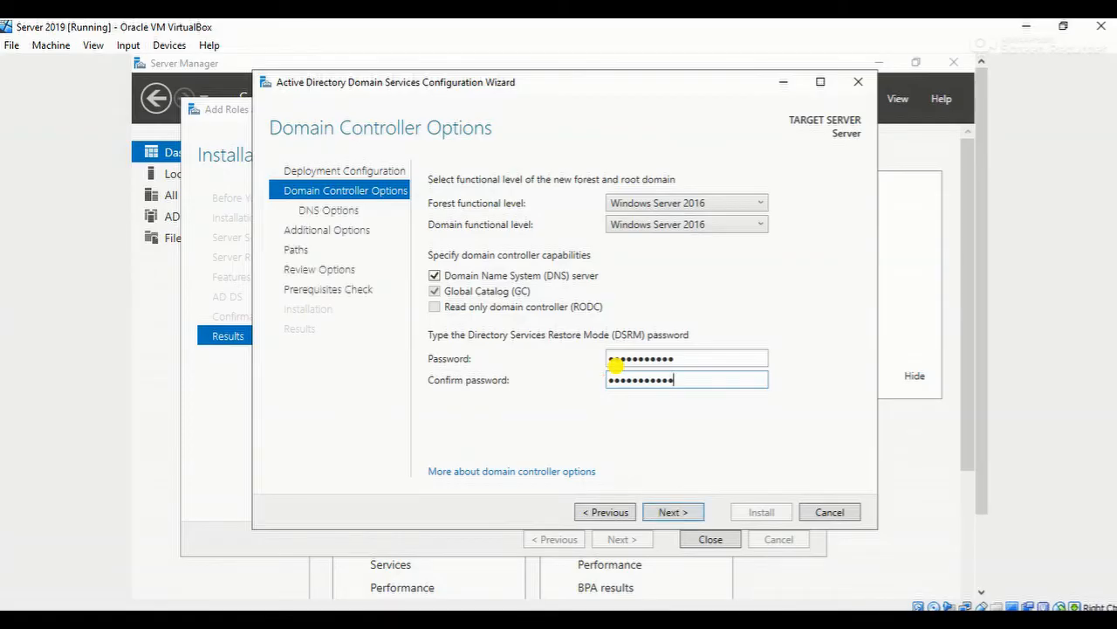
pyautogui.click(672, 513)
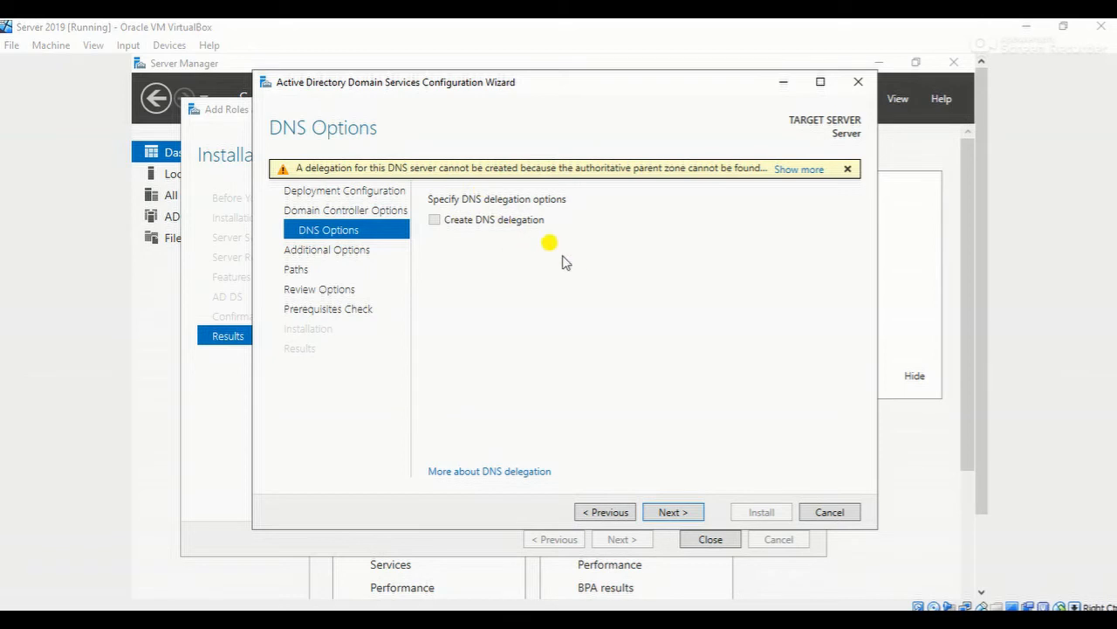
# Step: Skip DNS delegation, keep the NetBIOS domain name PRACTICE, and accept the default database, log files and SYSVOL folders
pyautogui.click(683, 515)
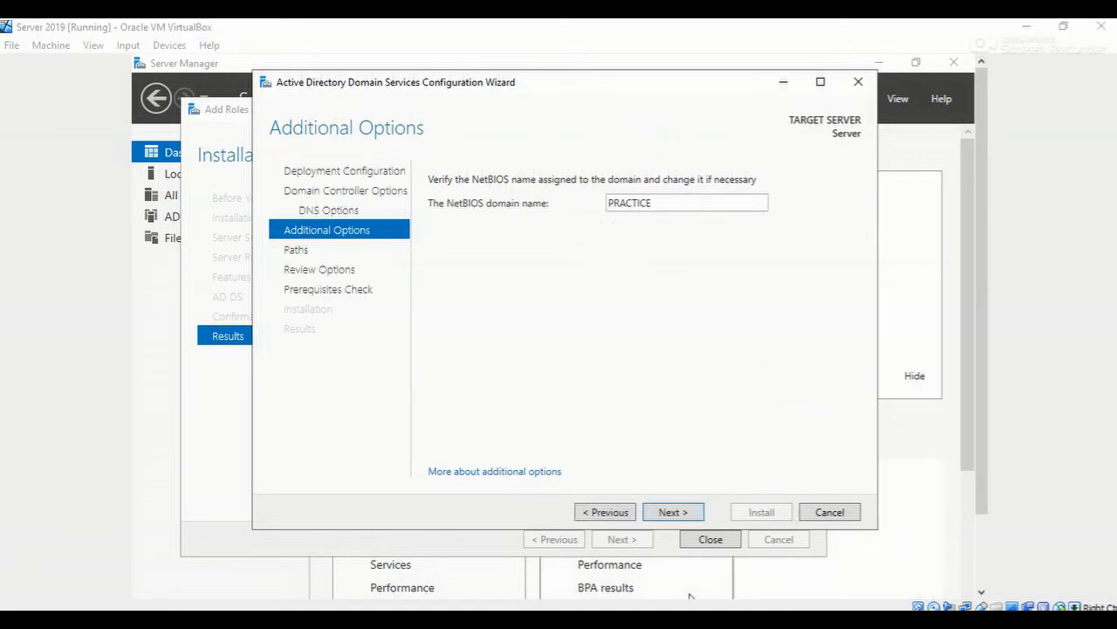
pyautogui.click(668, 511)
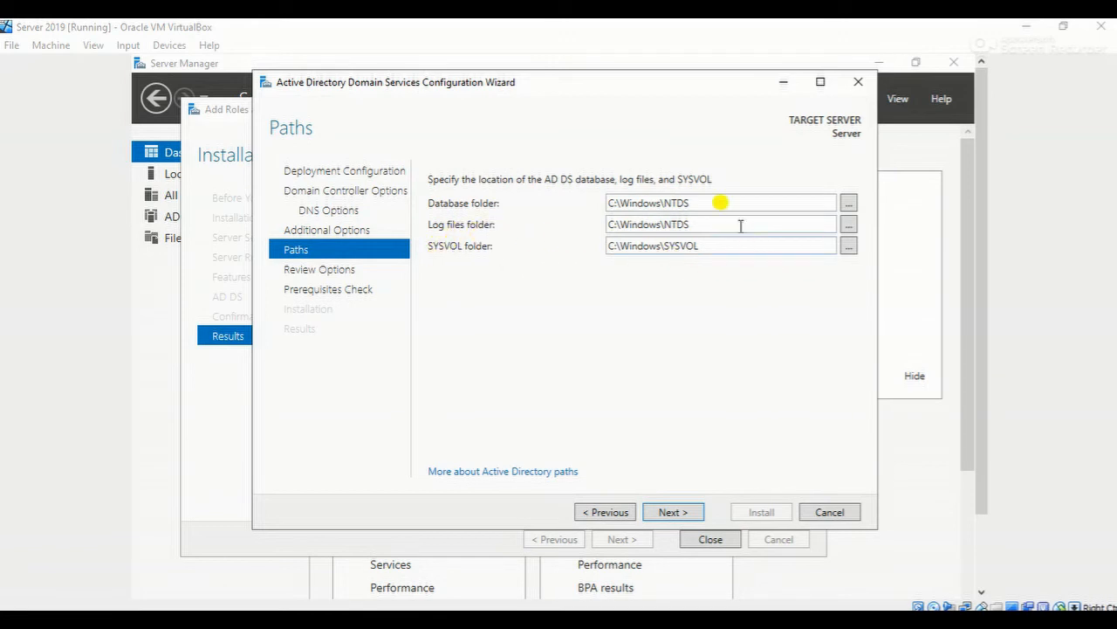
pyautogui.click(848, 204)
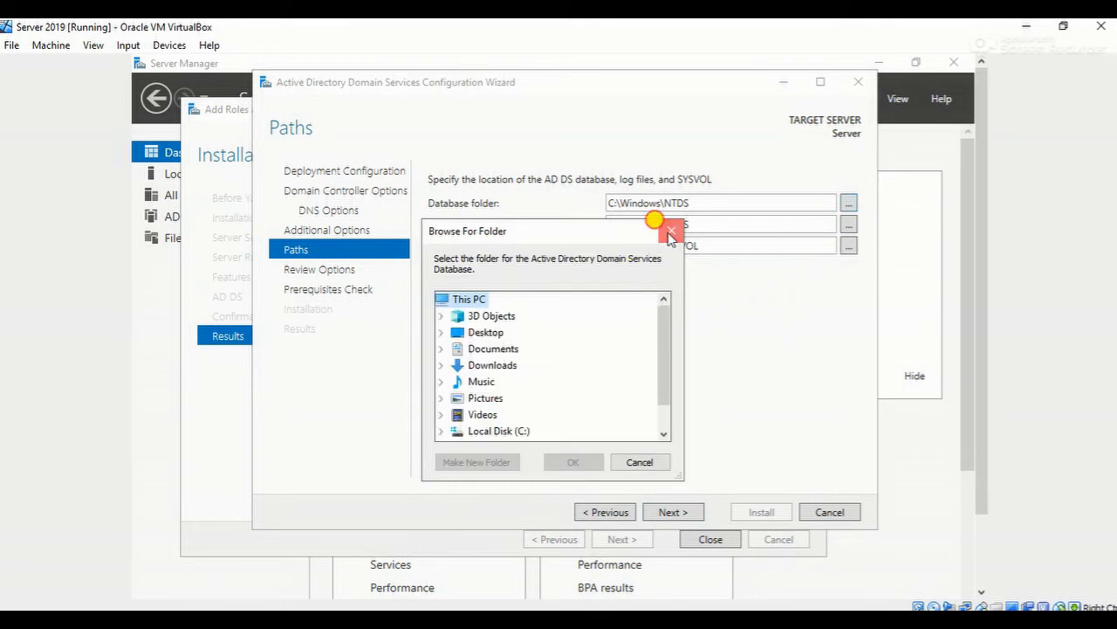
pyautogui.click(671, 231)
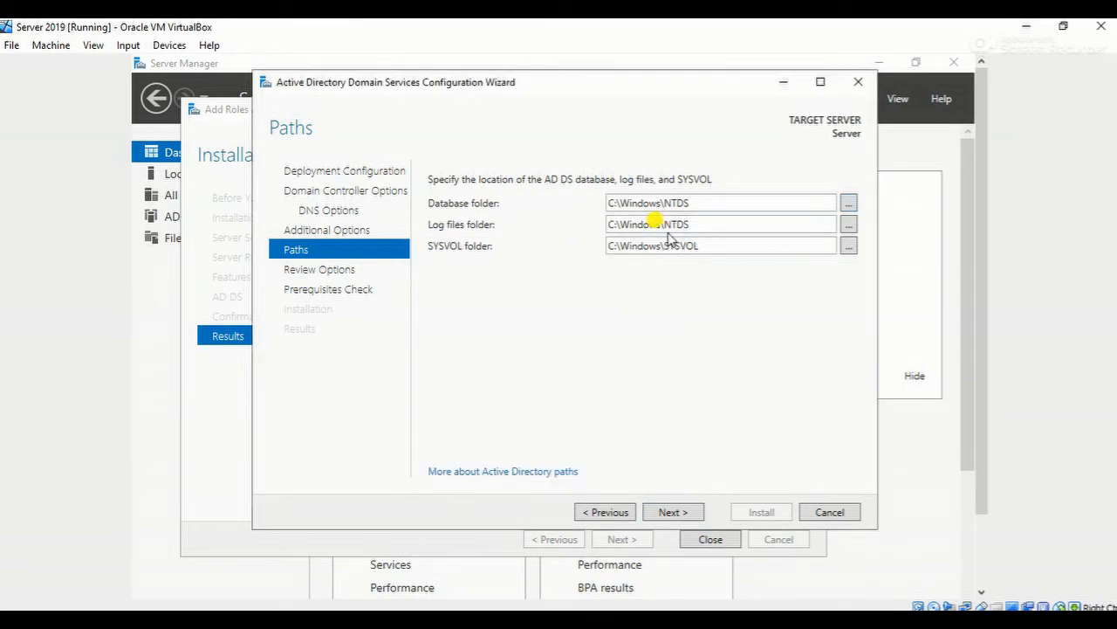
pyautogui.click(669, 519)
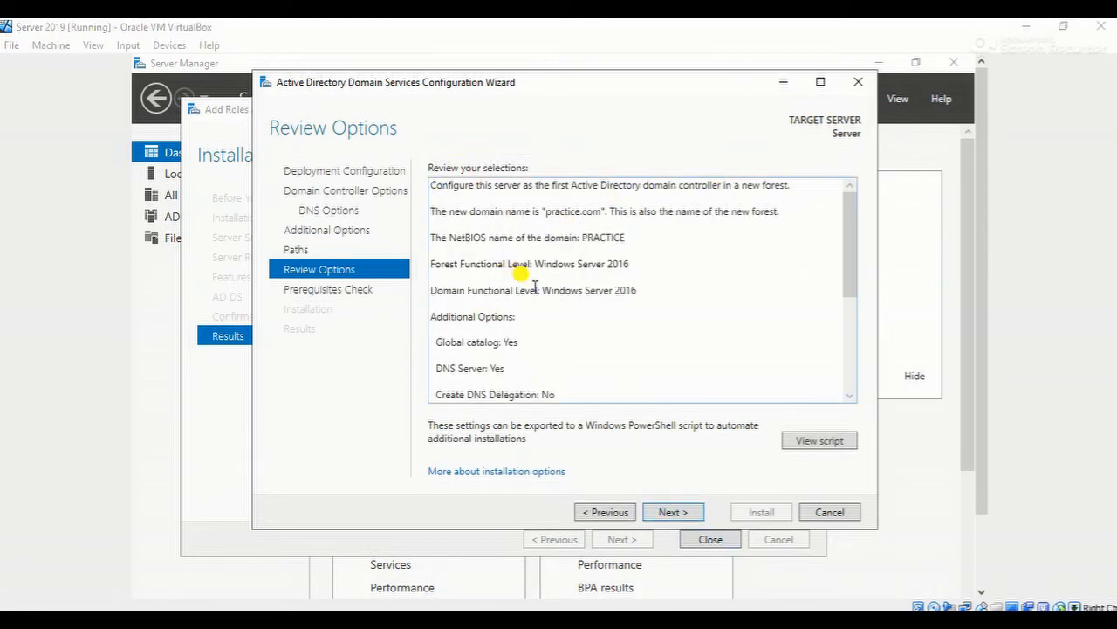
# Step: Review the selections and prerequisite check results, install the domain controller configuration, and close the wizard for the restart
pyautogui.moveTo(855, 238); pyautogui.dragTo(843, 184)
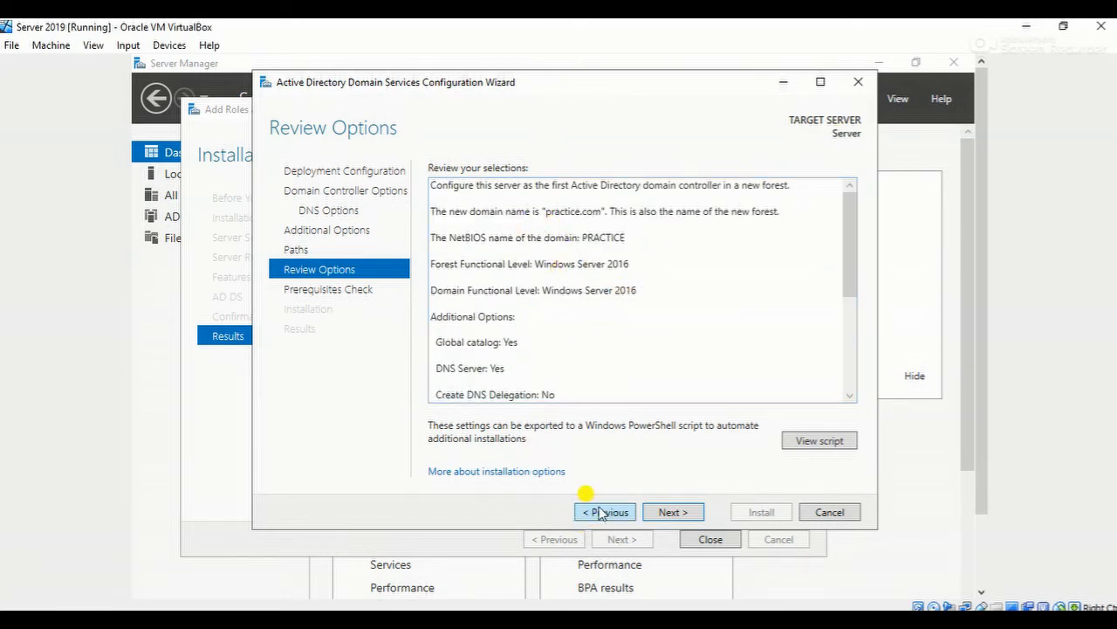
pyautogui.click(674, 513)
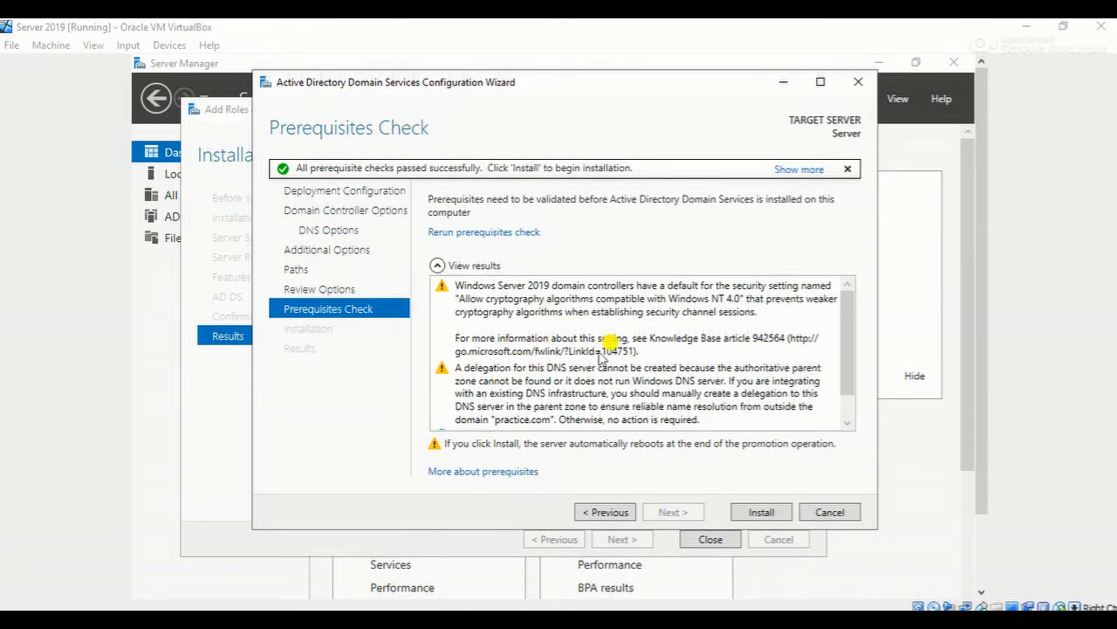
pyautogui.scroll(-2, 840, 316)
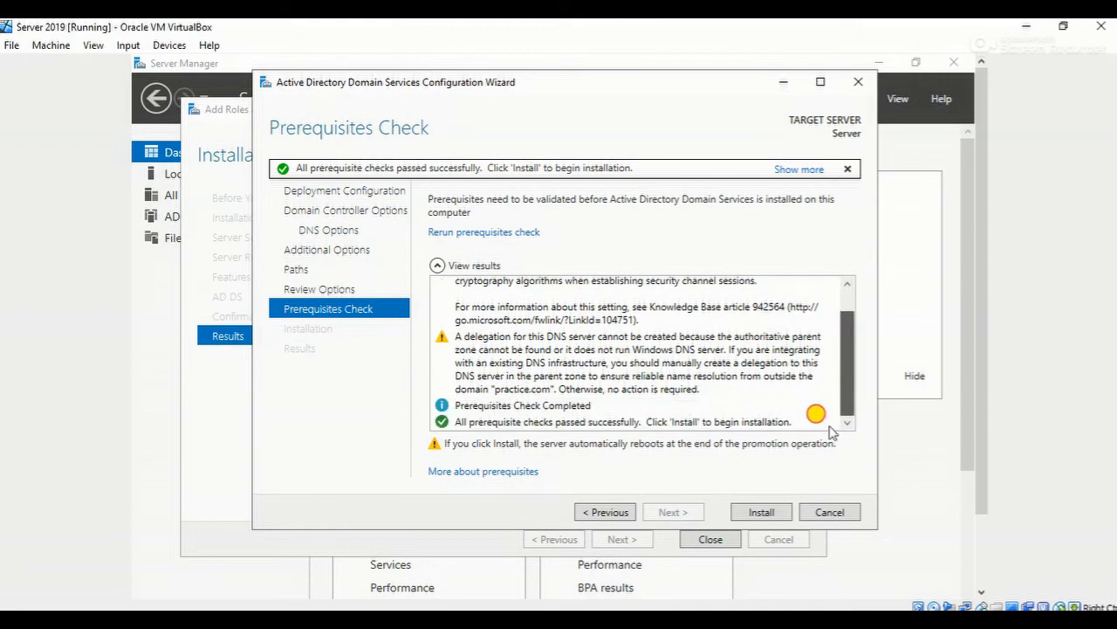
pyautogui.moveTo(845, 359); pyautogui.dragTo(840, 436)
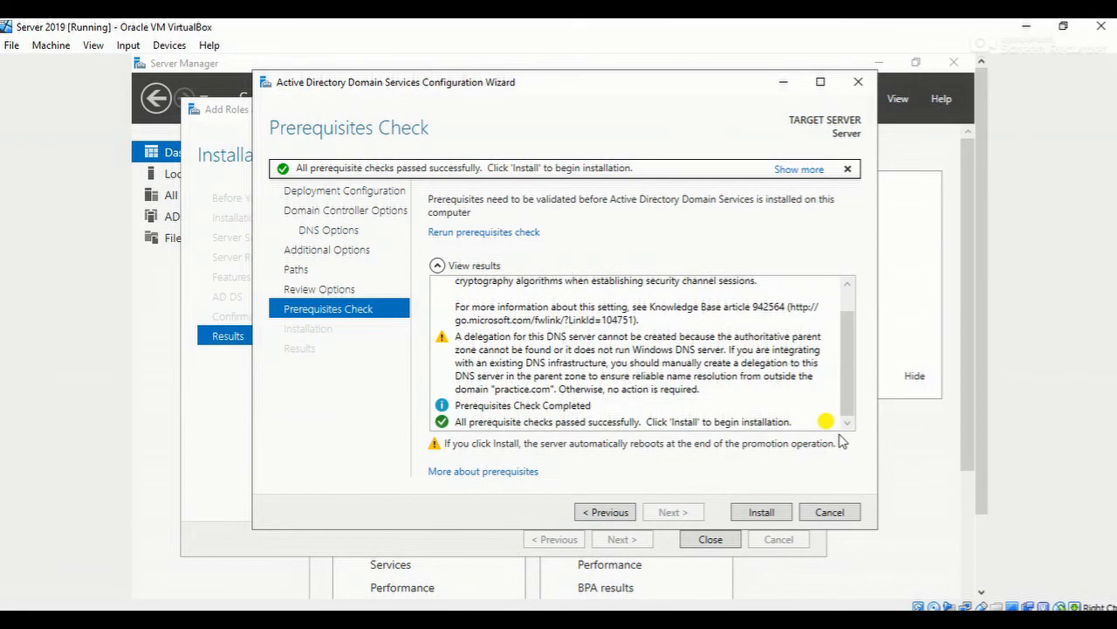
pyautogui.click(761, 510)
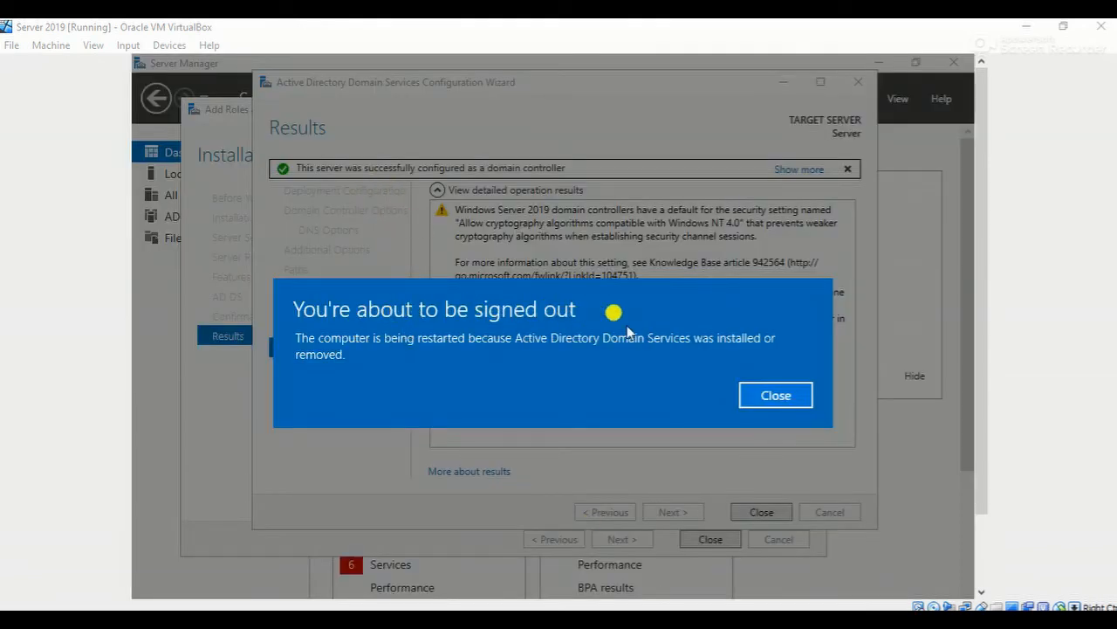
pyautogui.click(776, 396)
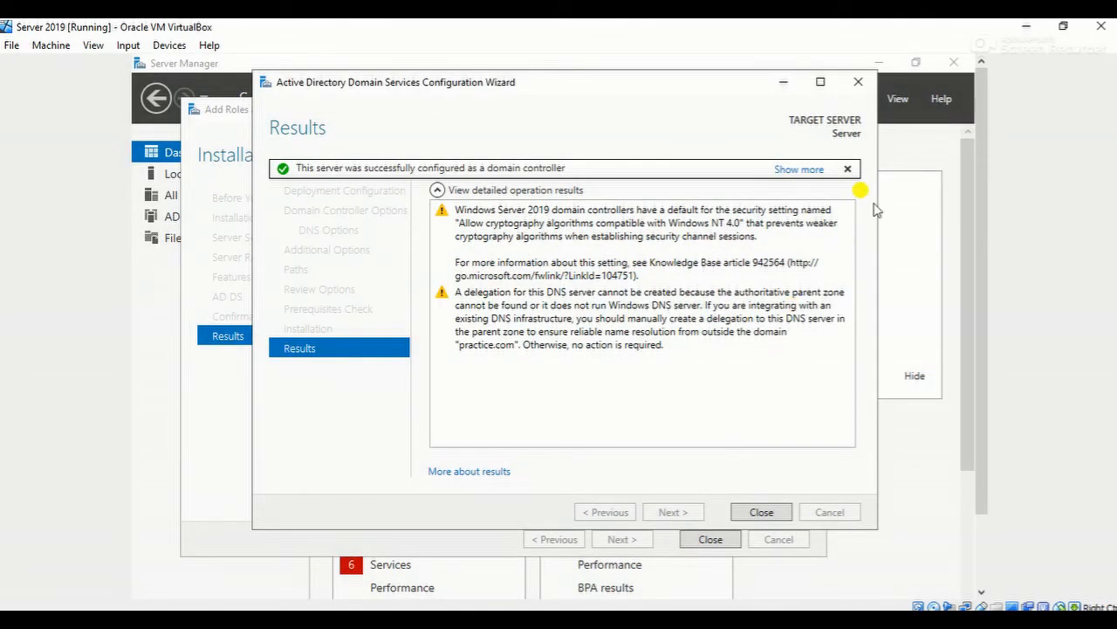
pyautogui.click(761, 512)
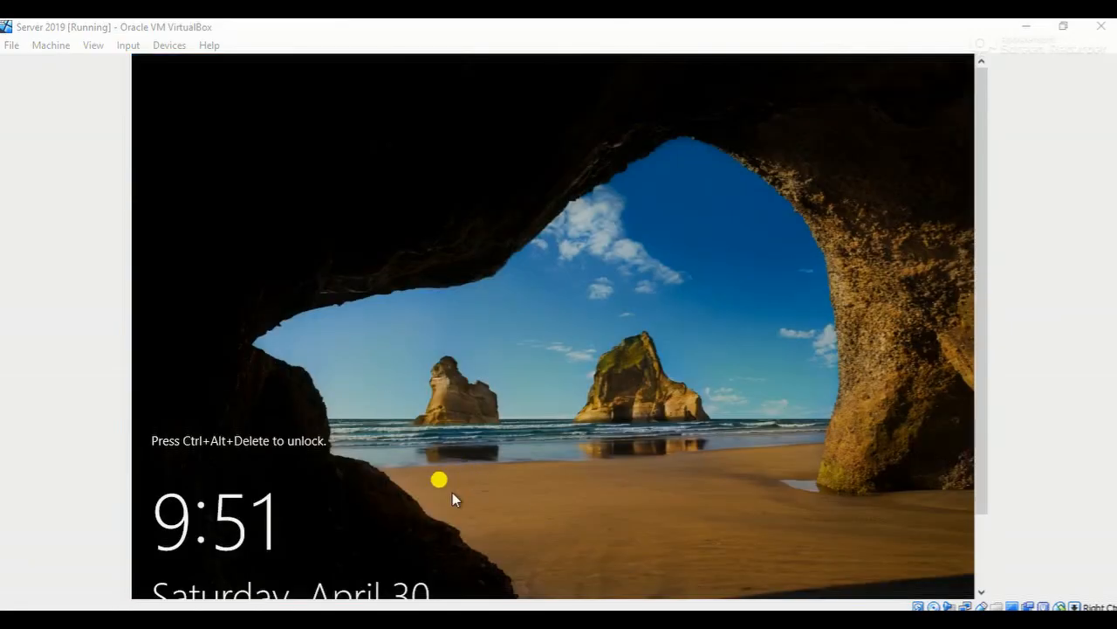
# Step: Unlock the restarted server and sign in as PRACTICE\Administrator with the account password
pyautogui.click(452, 492)
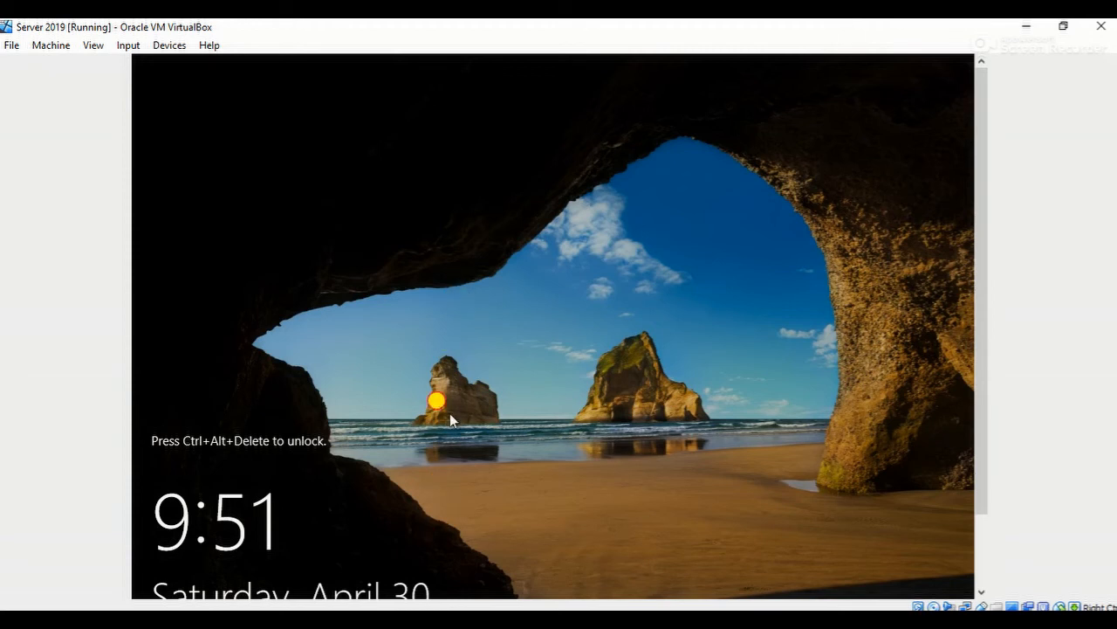
pyautogui.hotkey('ctrl', 'alt', 'Delete')
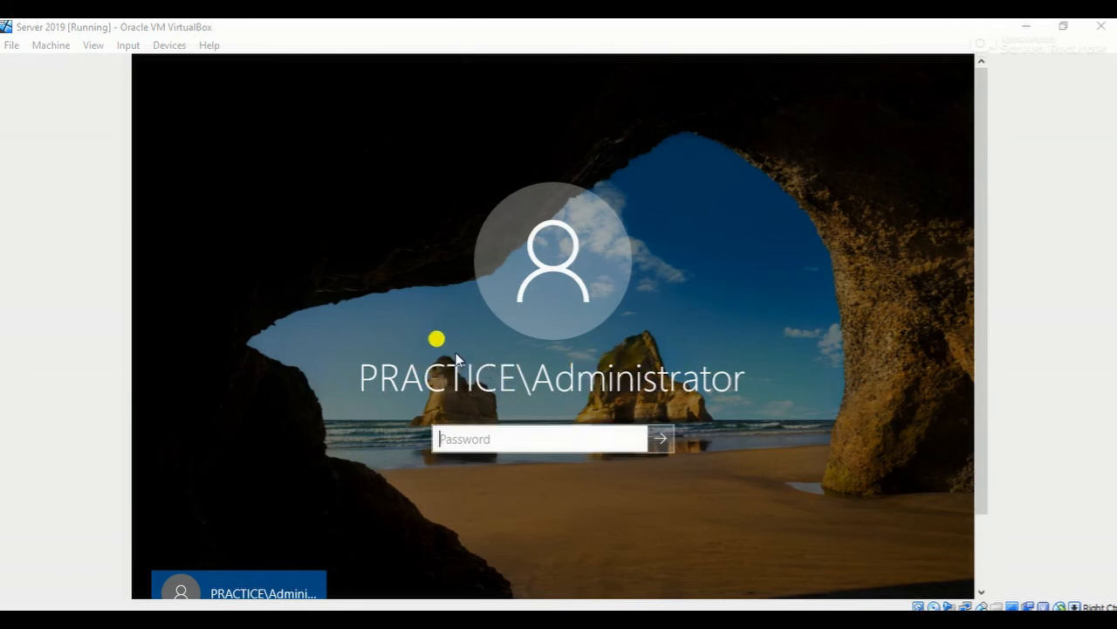
pyautogui.click(467, 438)
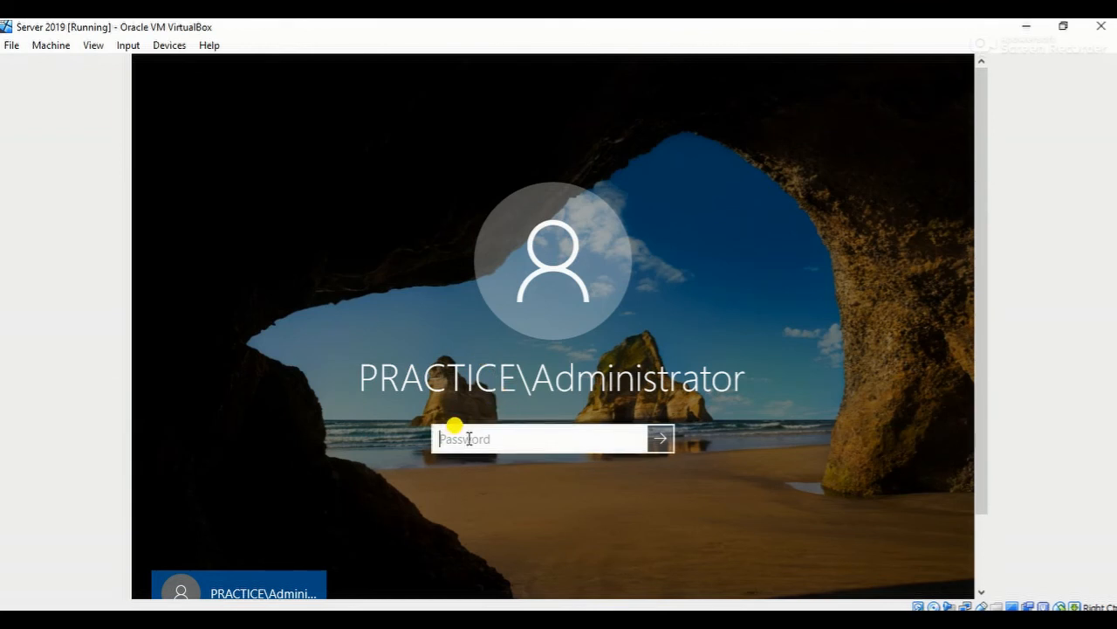
pyautogui.write('•')
pyautogui.press('Return')
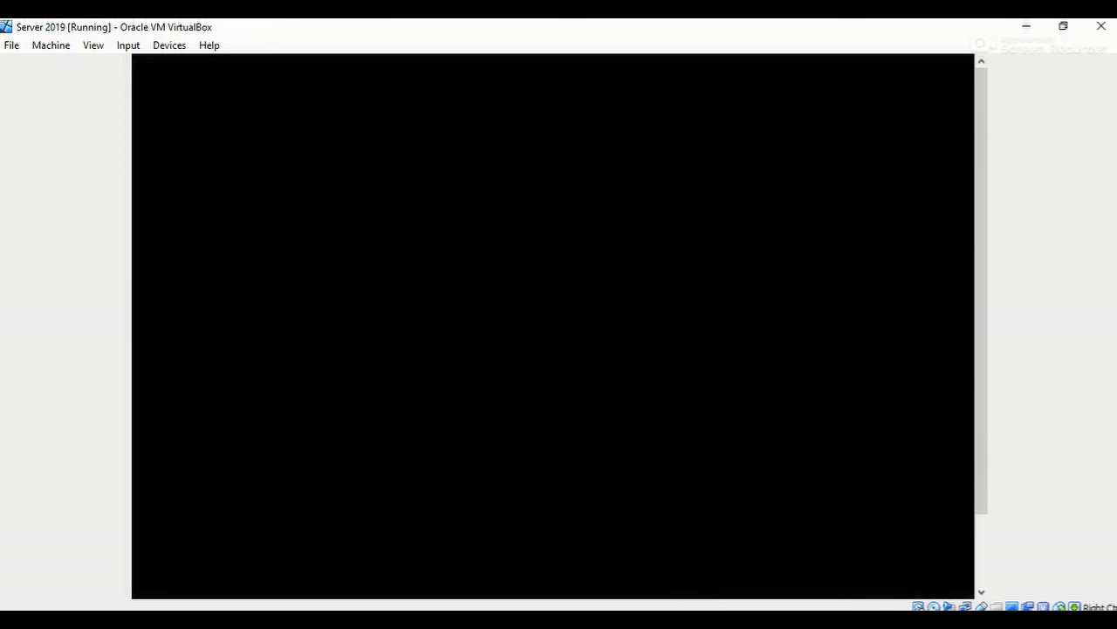
pyautogui.click(765, 576)
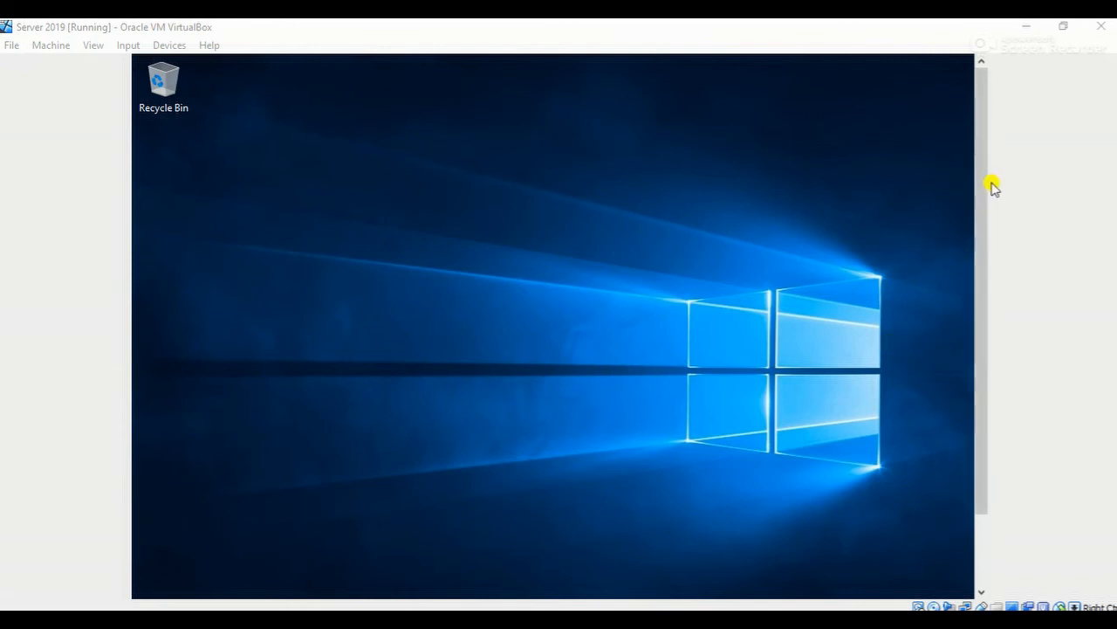
# Step: Open Server Manager and dismiss the Windows Admin Center message
pyautogui.moveTo(990, 183); pyautogui.dragTo(990, 235)
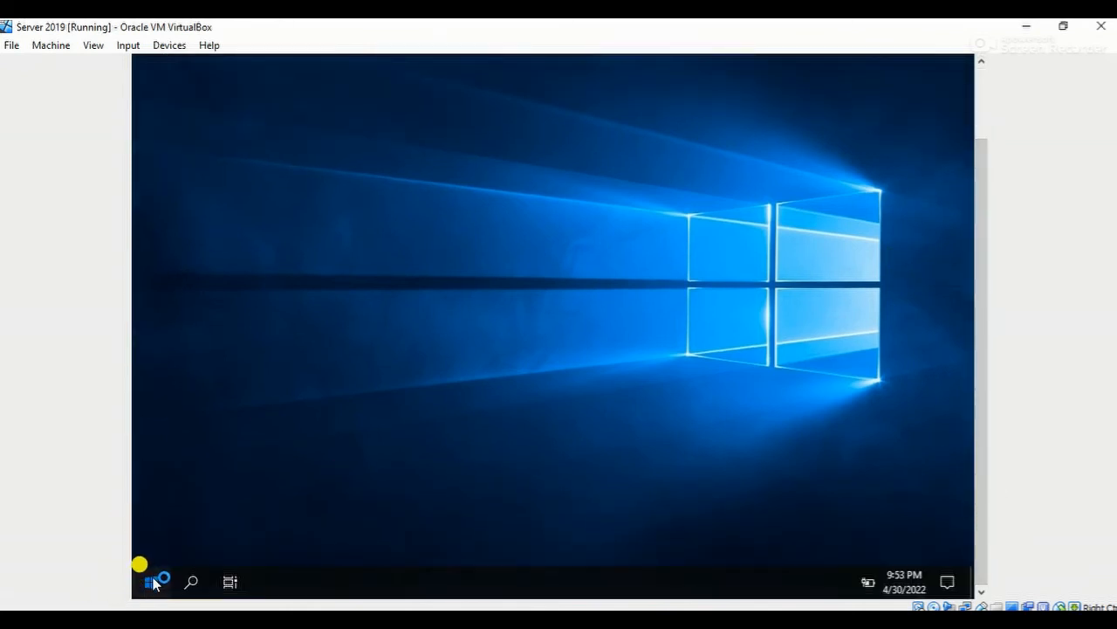
pyautogui.click(150, 583)
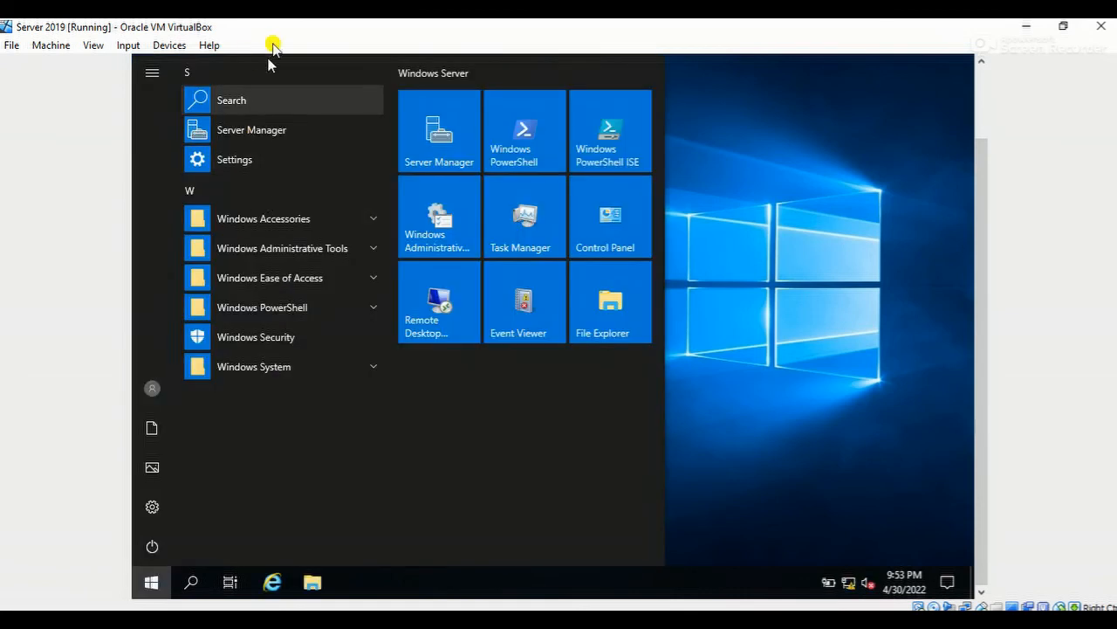
pyautogui.click(229, 135)
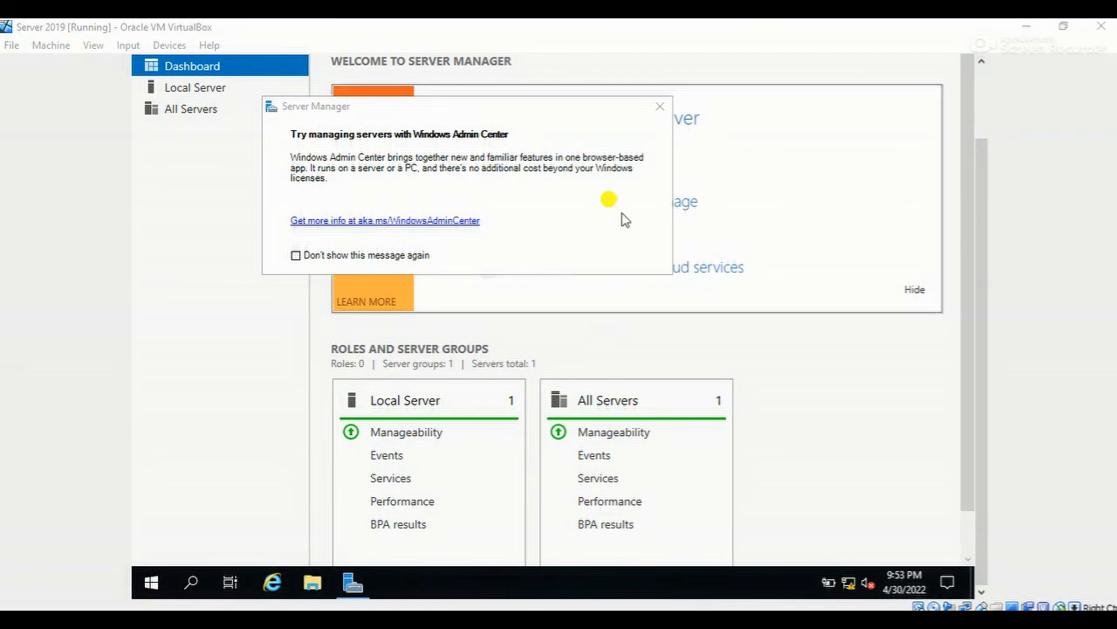
pyautogui.click(660, 106)
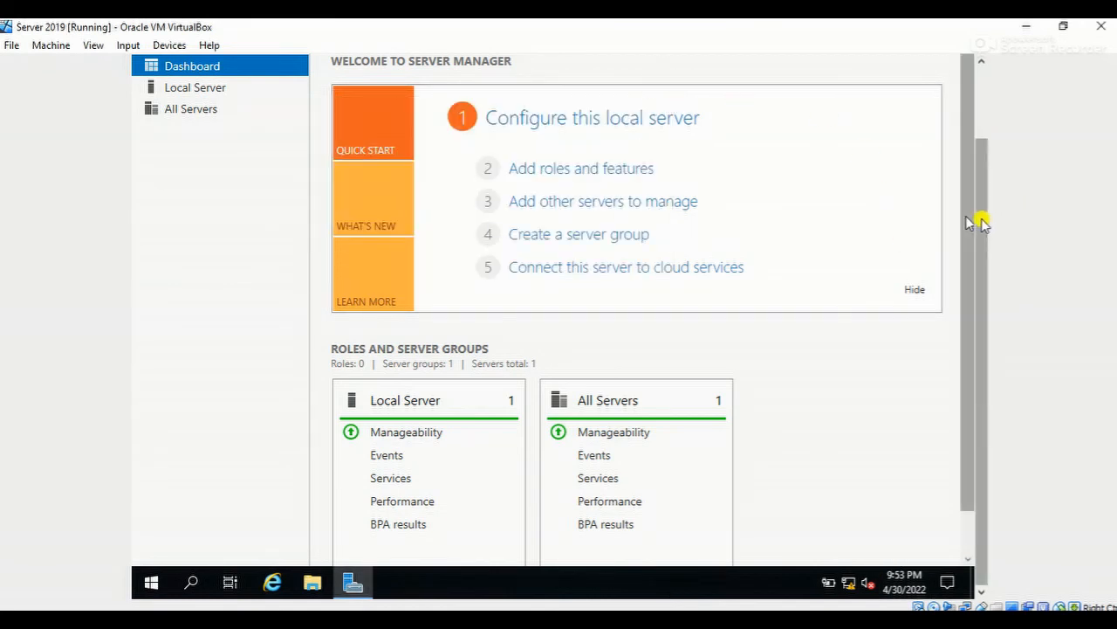
# Step: Check the local server's domain membership and the available Active Directory tools, and return to the dashboard
pyautogui.scroll(3, 982, 227)
pyautogui.click(195, 174)
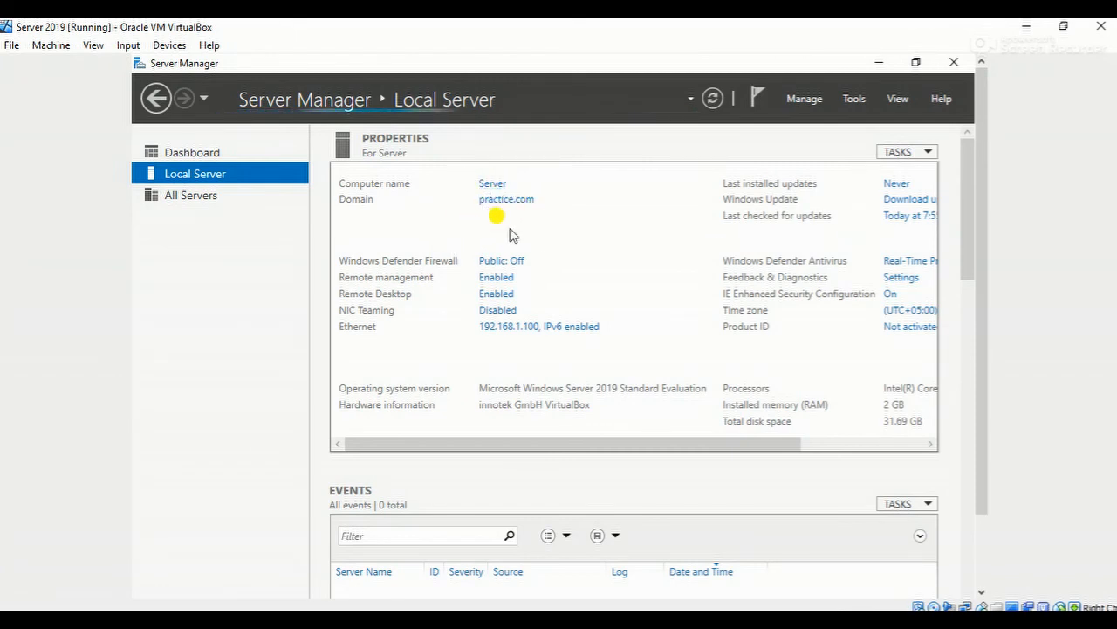
pyautogui.click(855, 99)
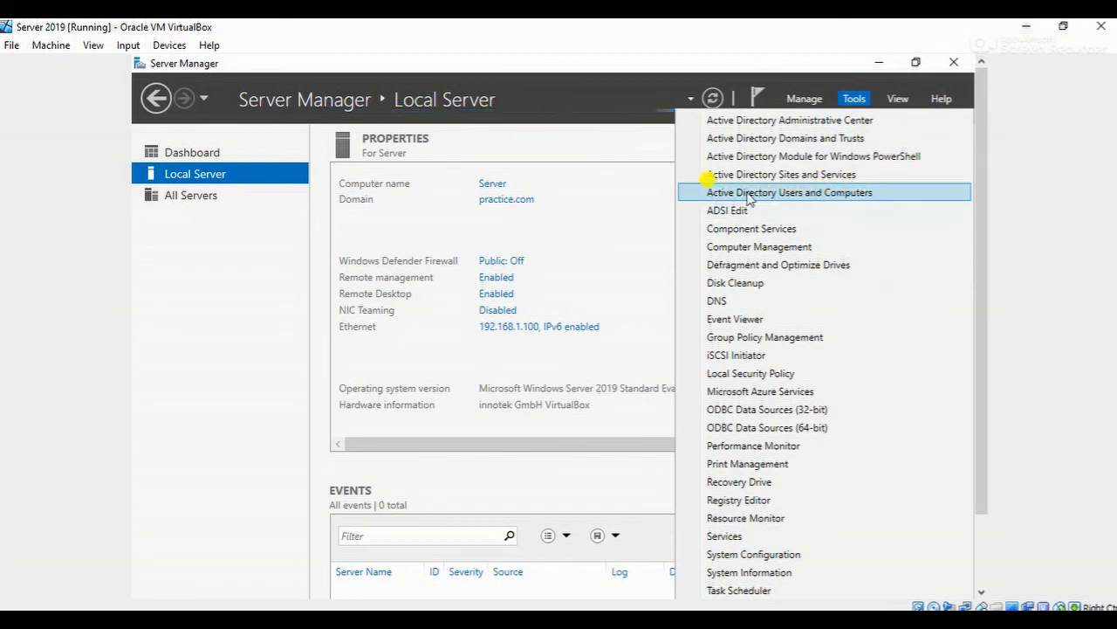
pyautogui.click(601, 234)
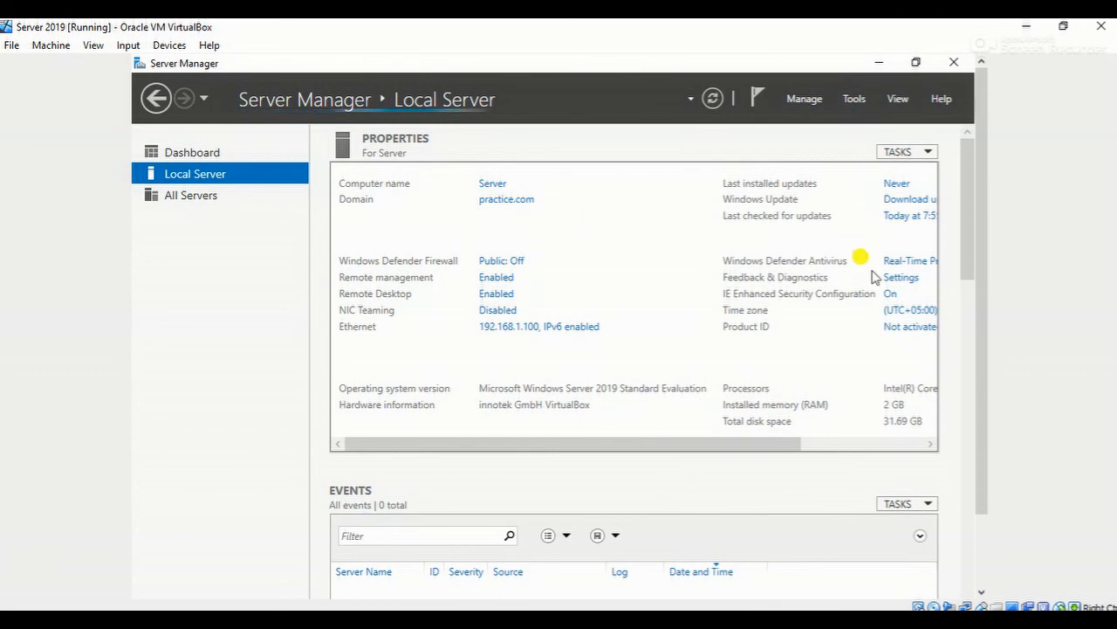
pyautogui.click(262, 98)
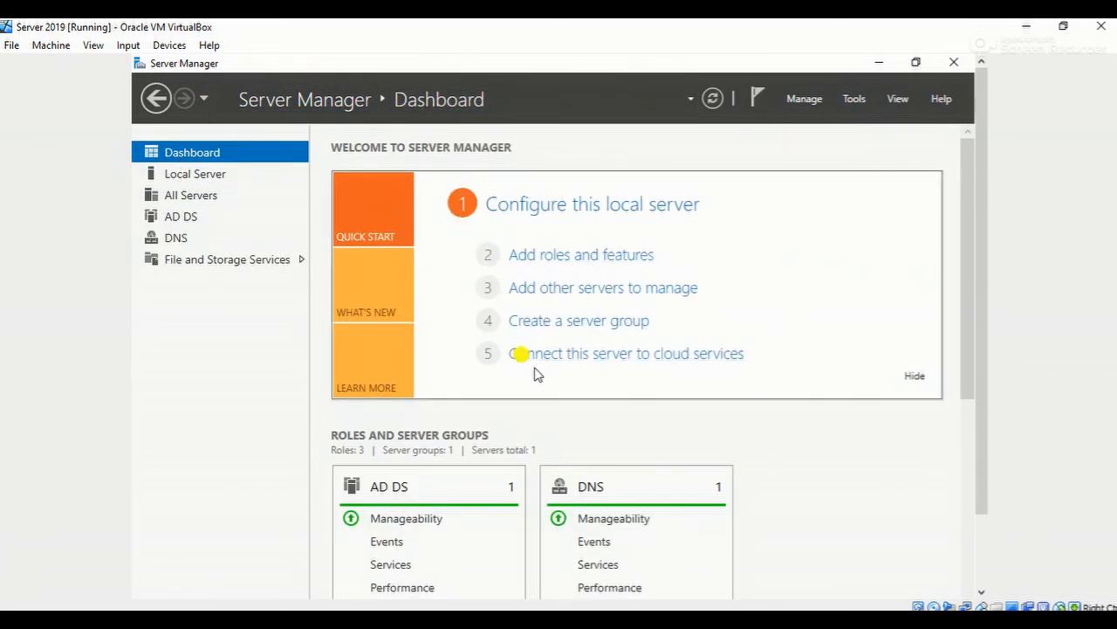